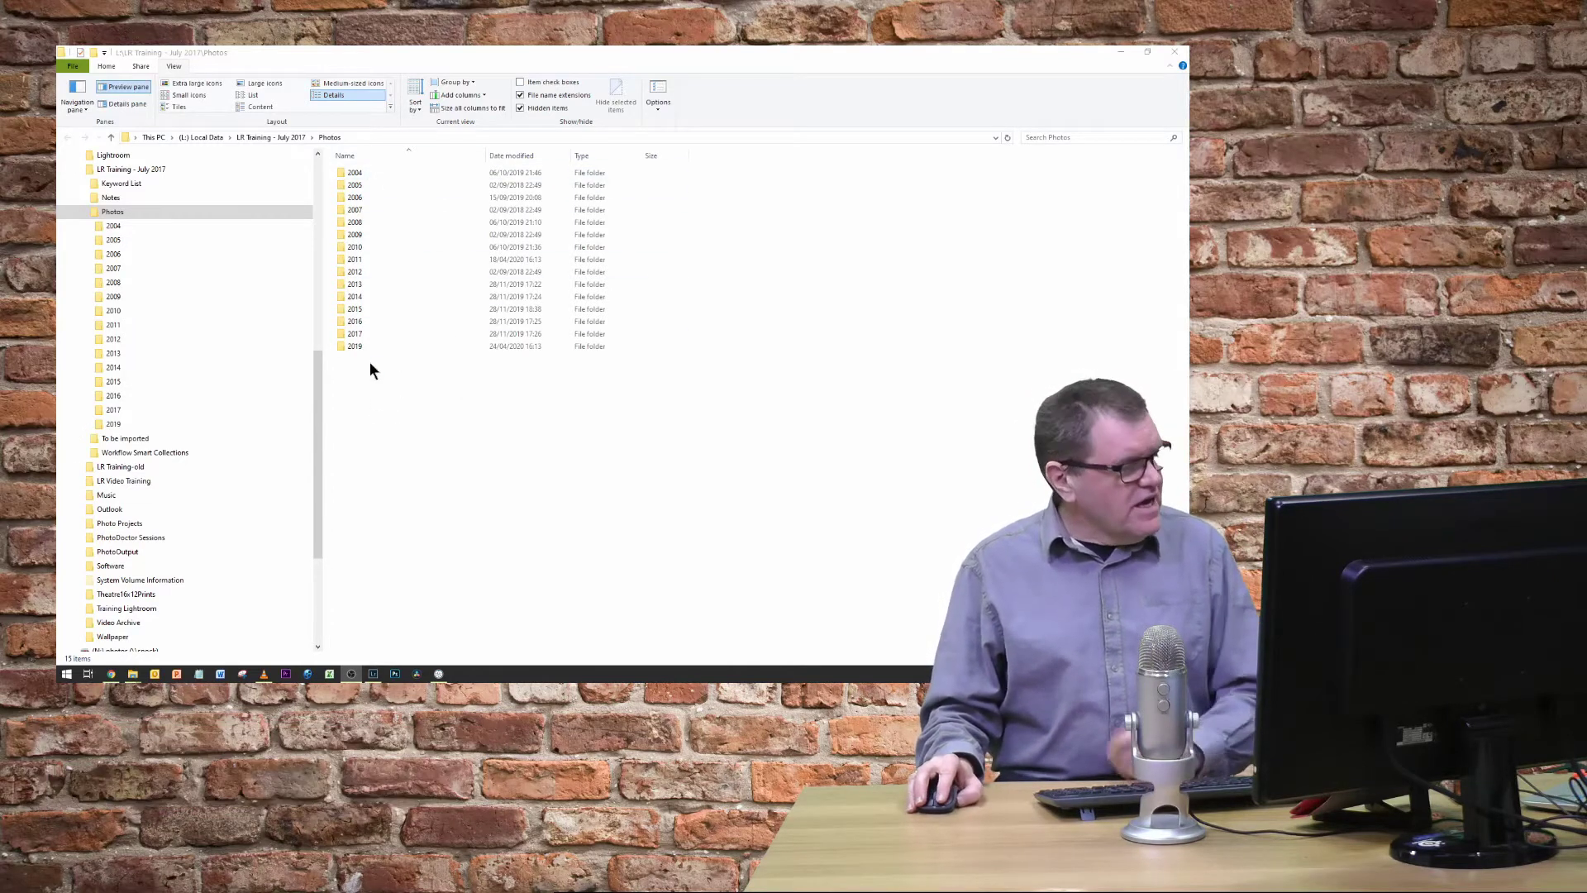
Step: Expand the 2004, 2005, 2006 and 2011 year folders in File Explorer to show their dated shoots
left_click(85, 224)
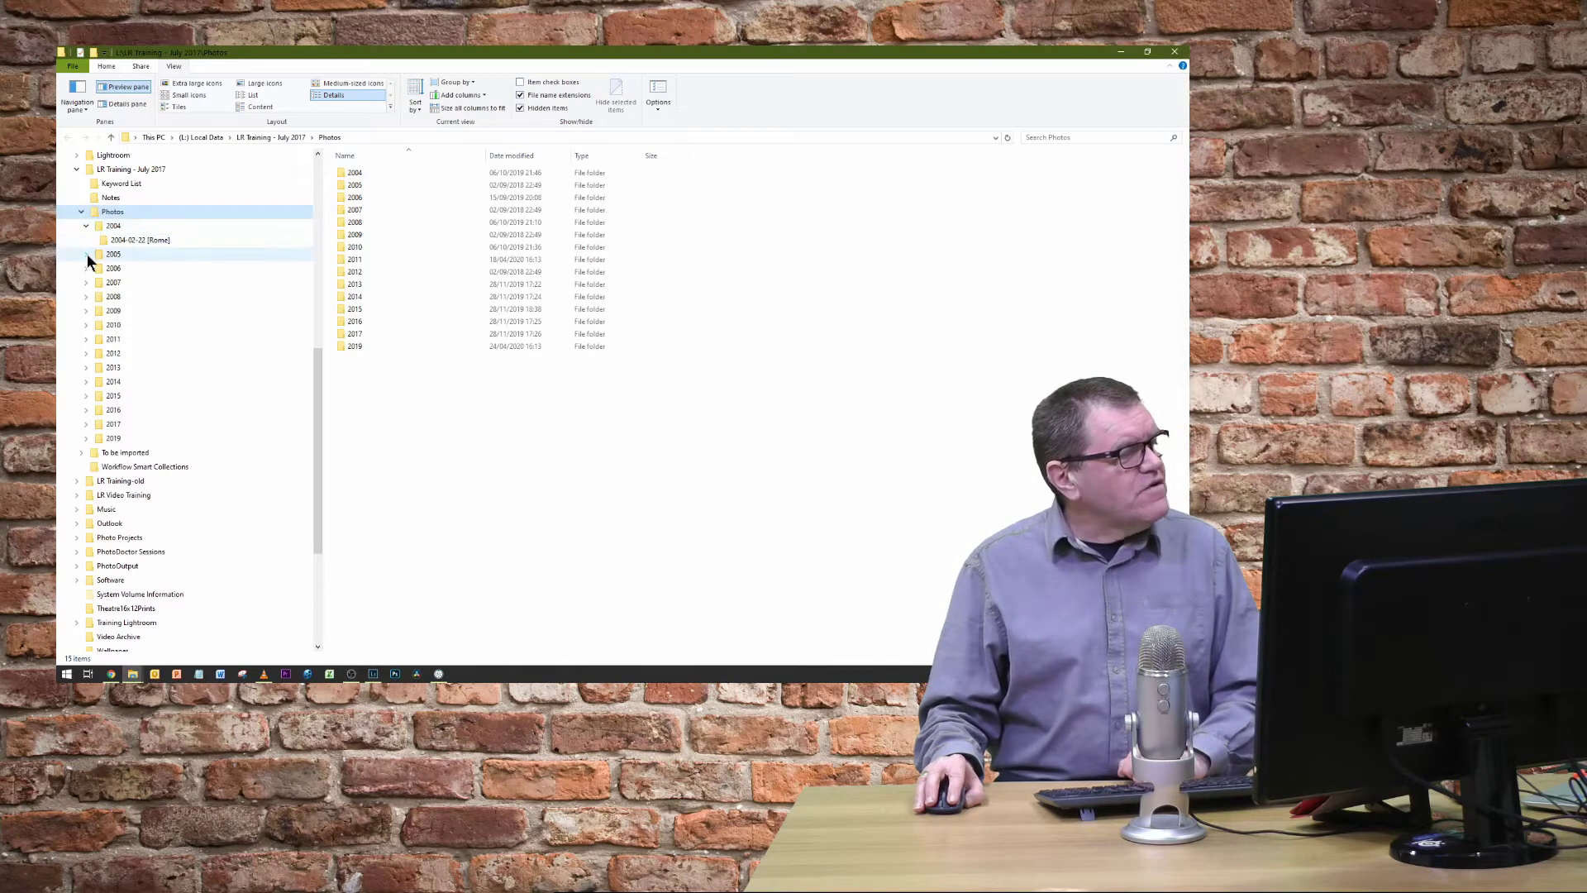
left_click(86, 254)
left_click(87, 324)
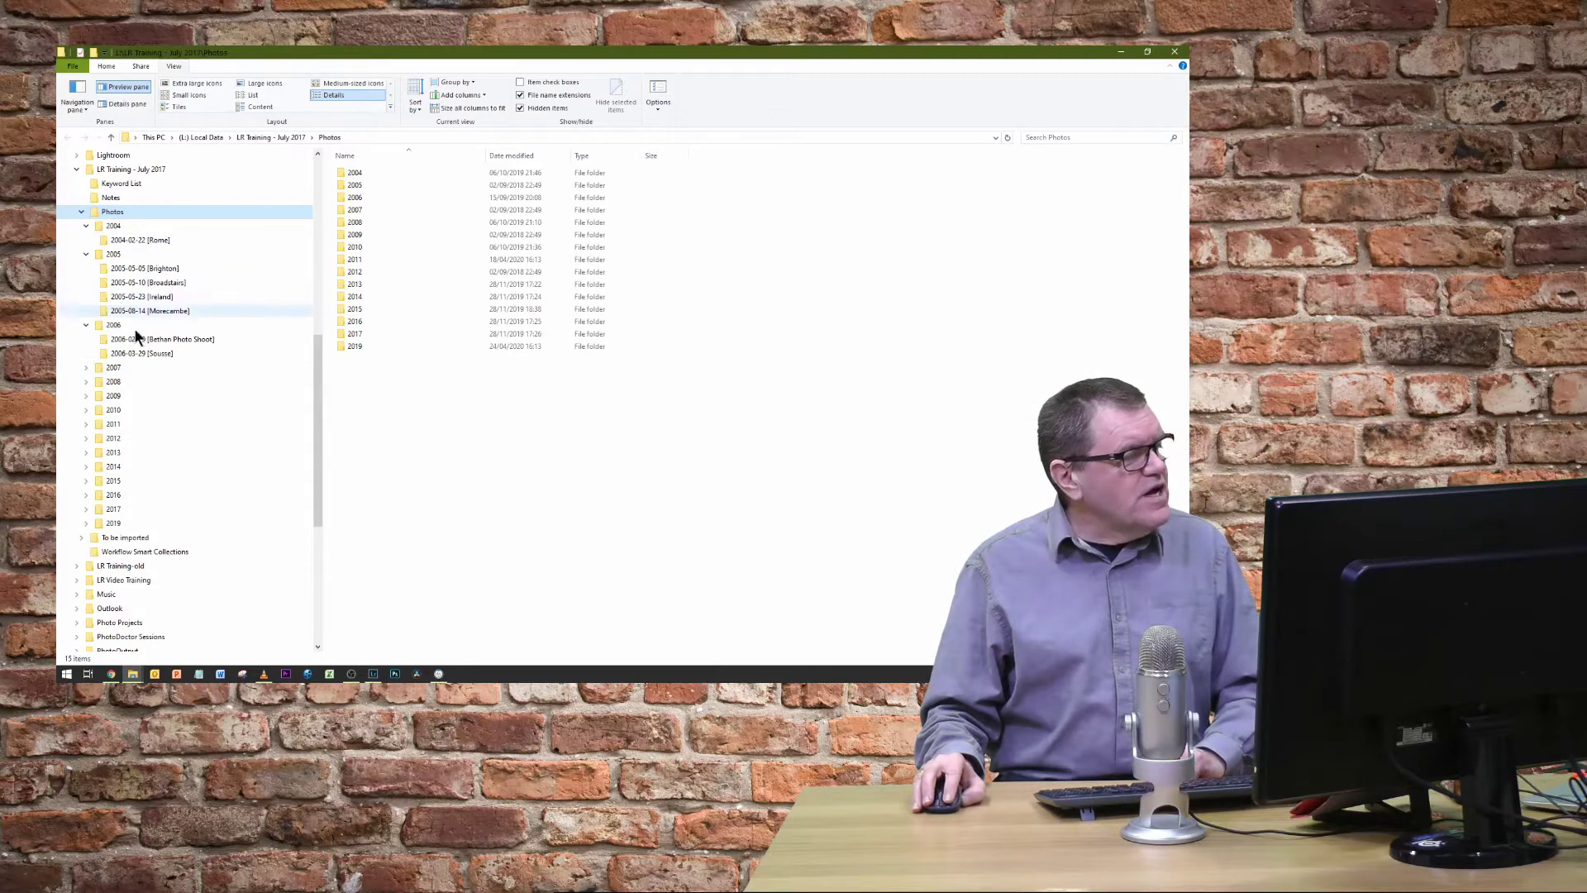
left_click(86, 424)
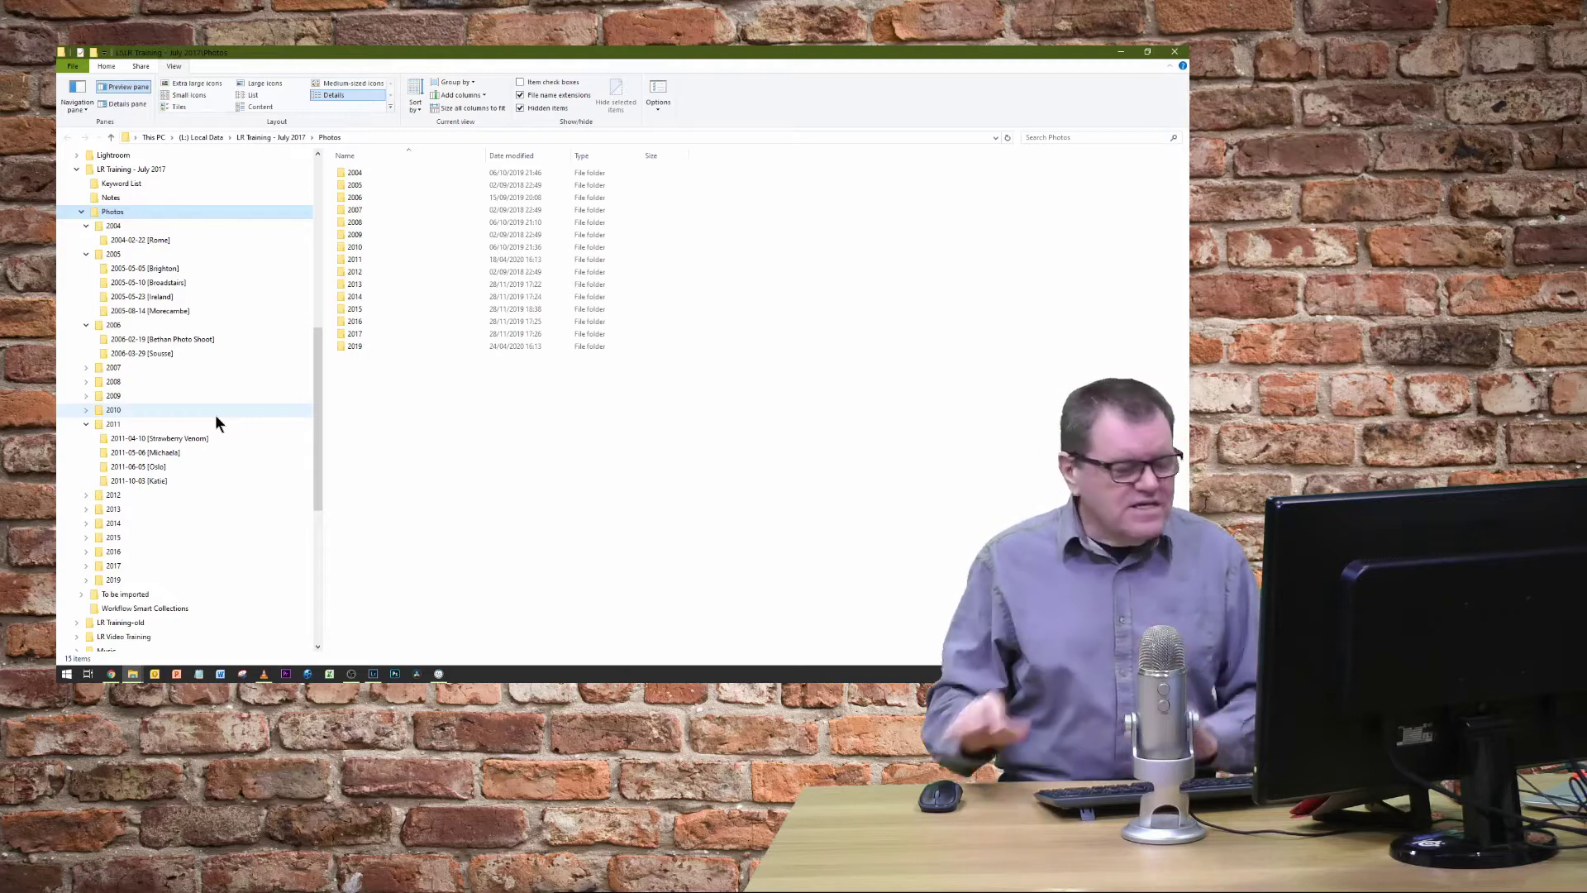
Step: Switch back to Lightroom Classic's Library from the taskbar
left_click(374, 674)
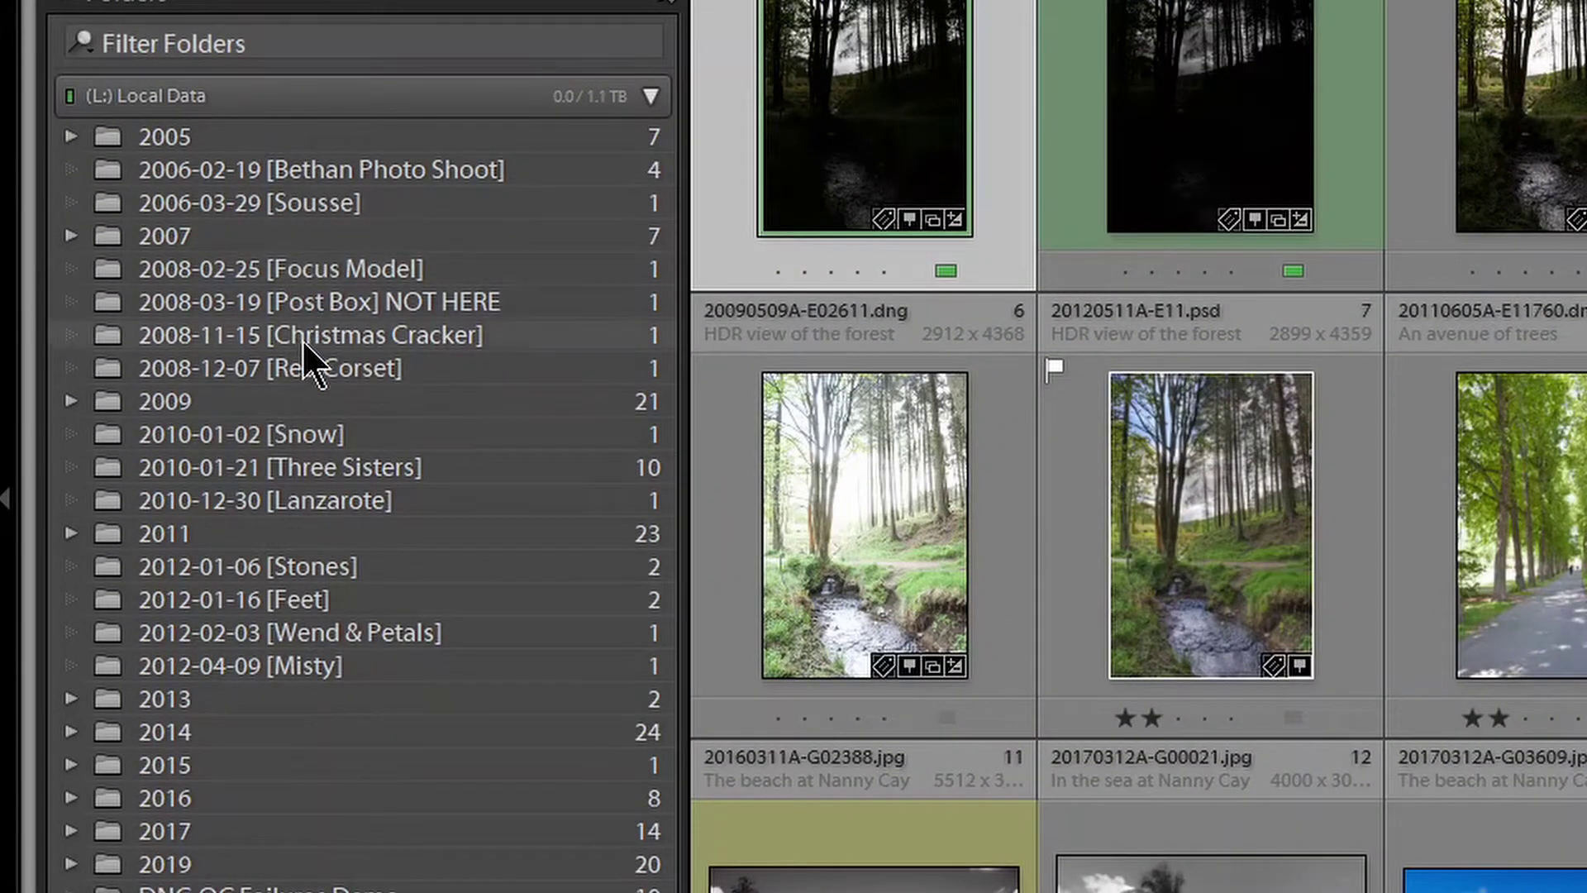
Step: Use Show Parent Folder on 2008-02-25 [Focus Model] to group the 2008 shoots under 2008
right_click(370, 288)
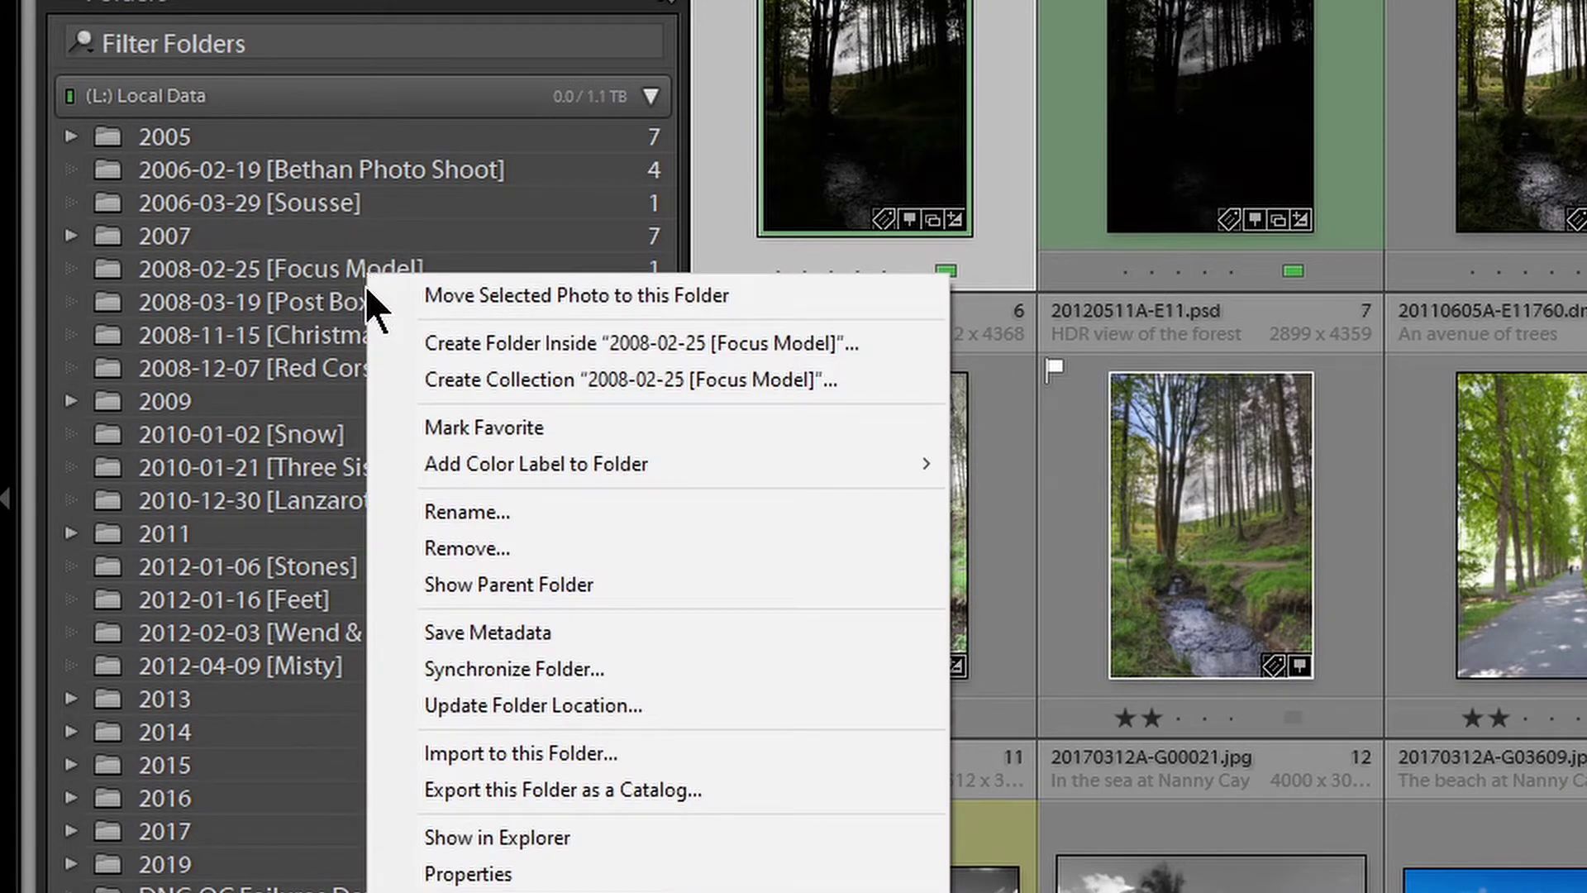
left_click(577, 587)
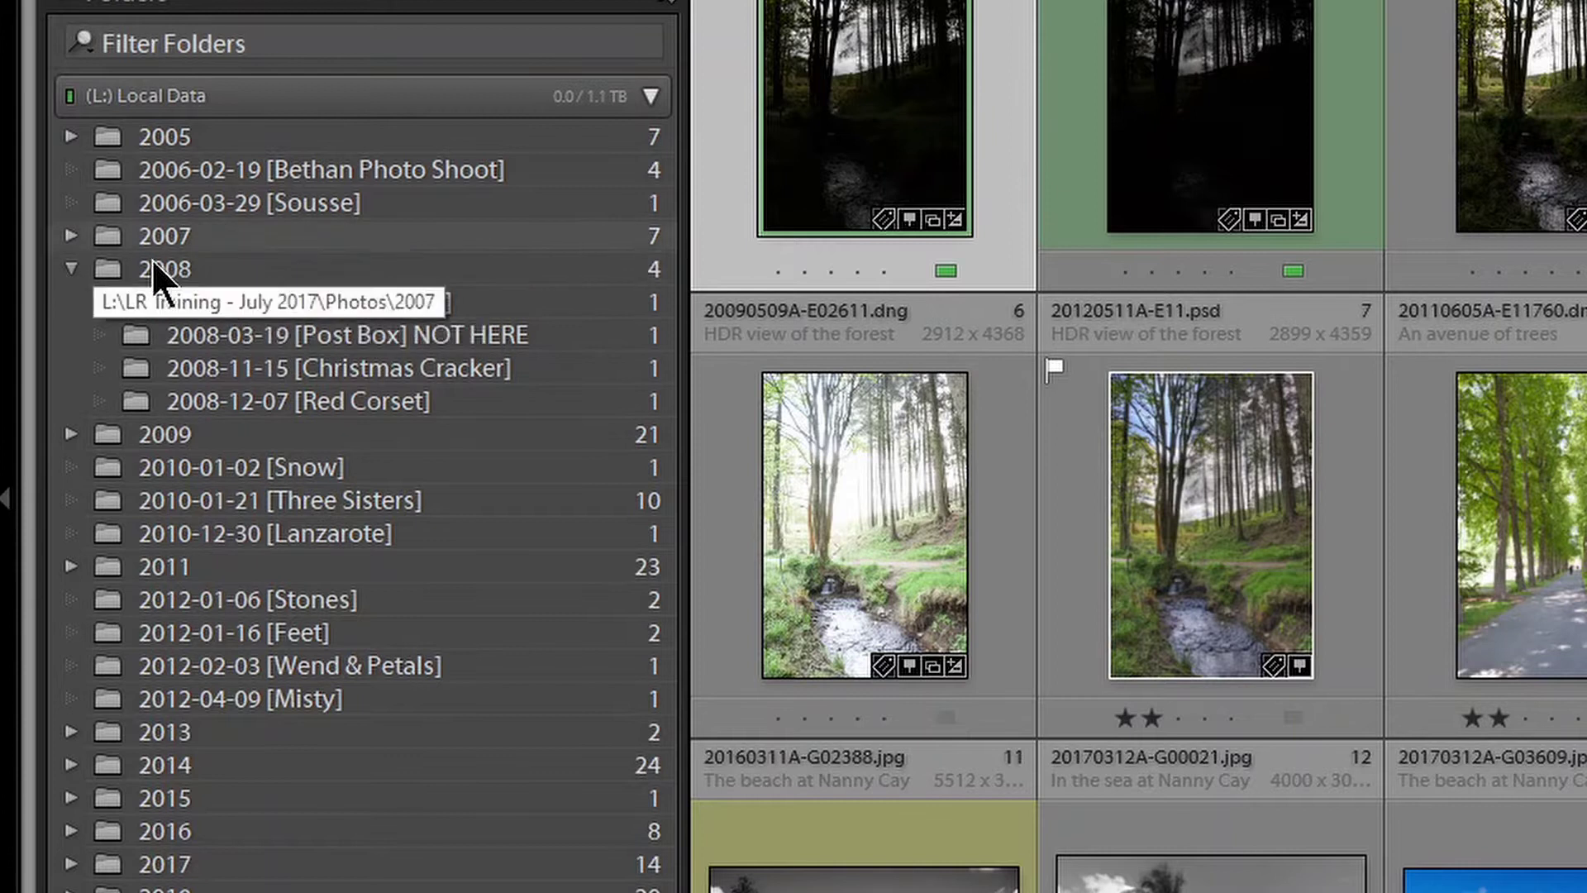
Step: Collapse the 2008 folder and hide the 2005 parent so its shoots sit at top level
left_click(72, 269)
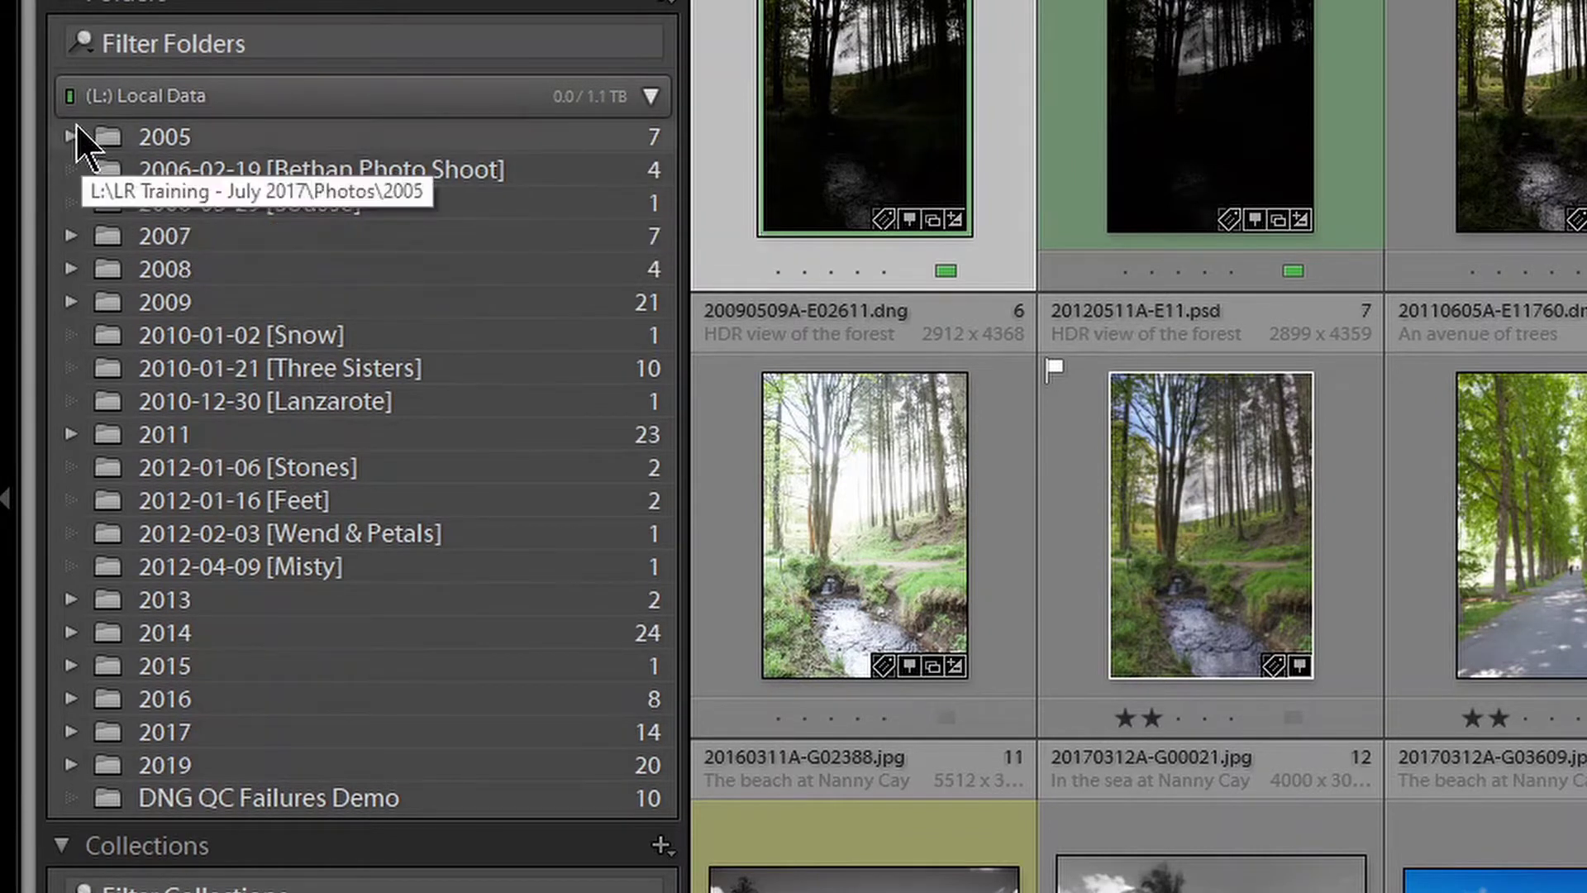
right_click(150, 134)
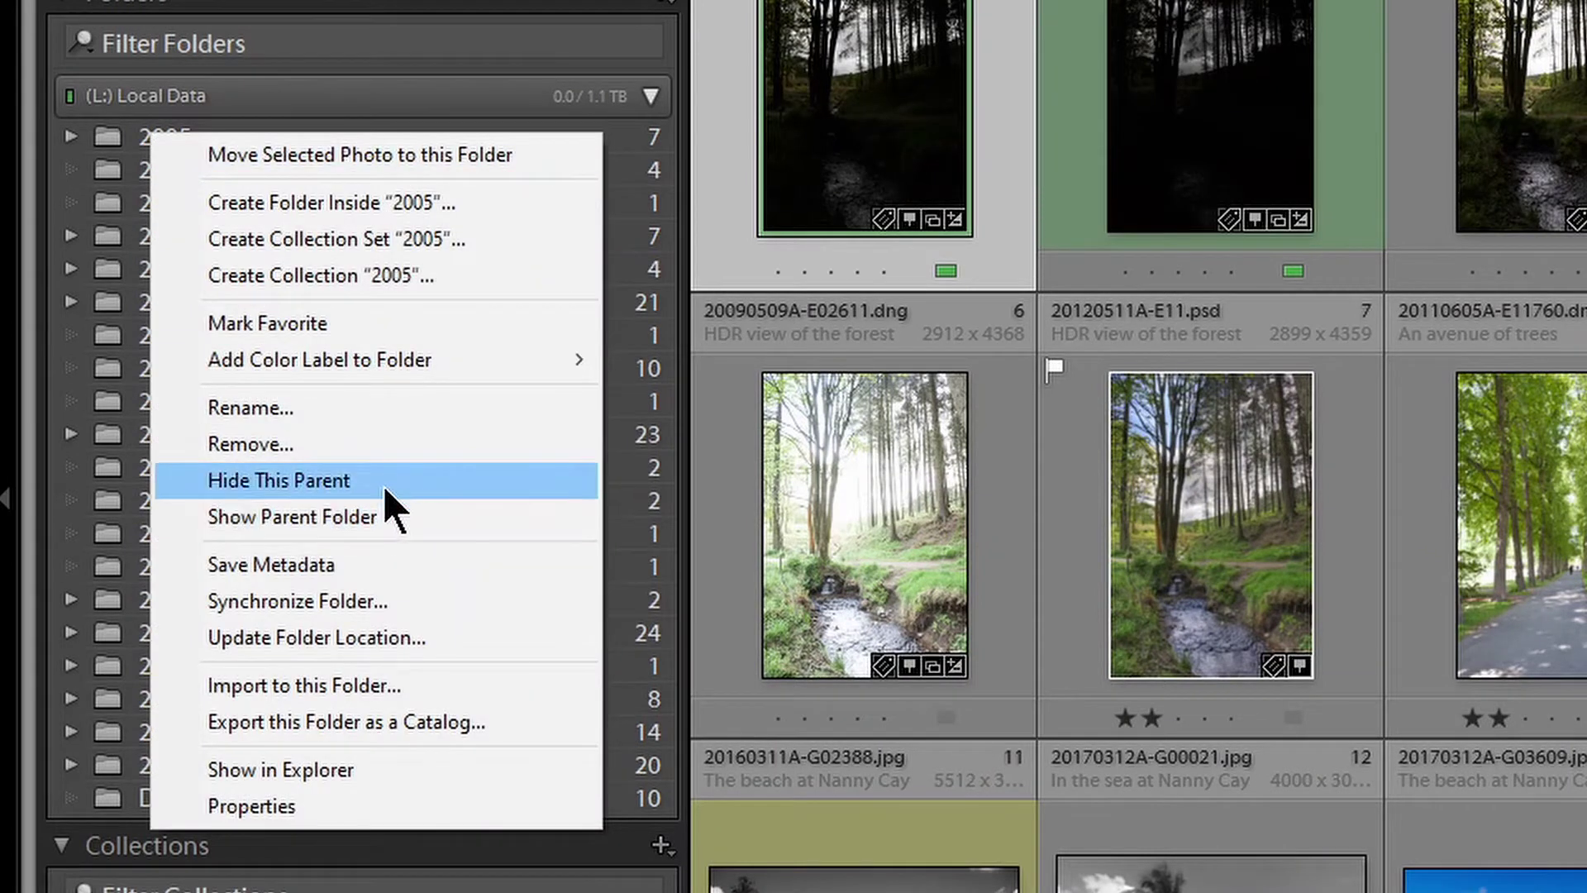
left_click(384, 488)
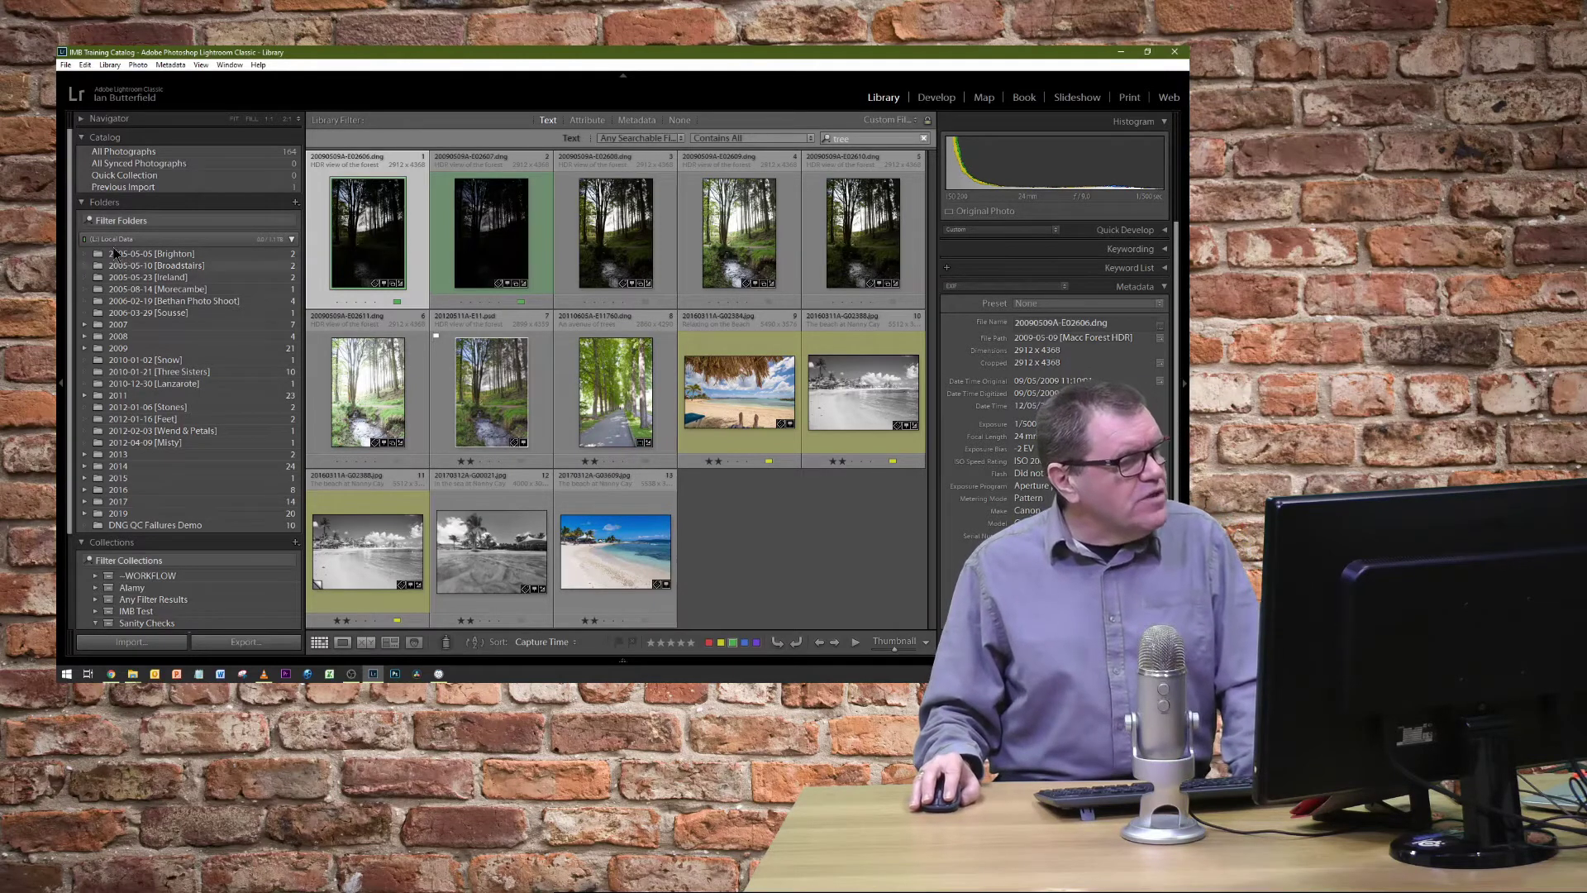
Step: Hide the 2011, 2007 and 2013 parent folders so their shoots list at top level
right_click(166, 414)
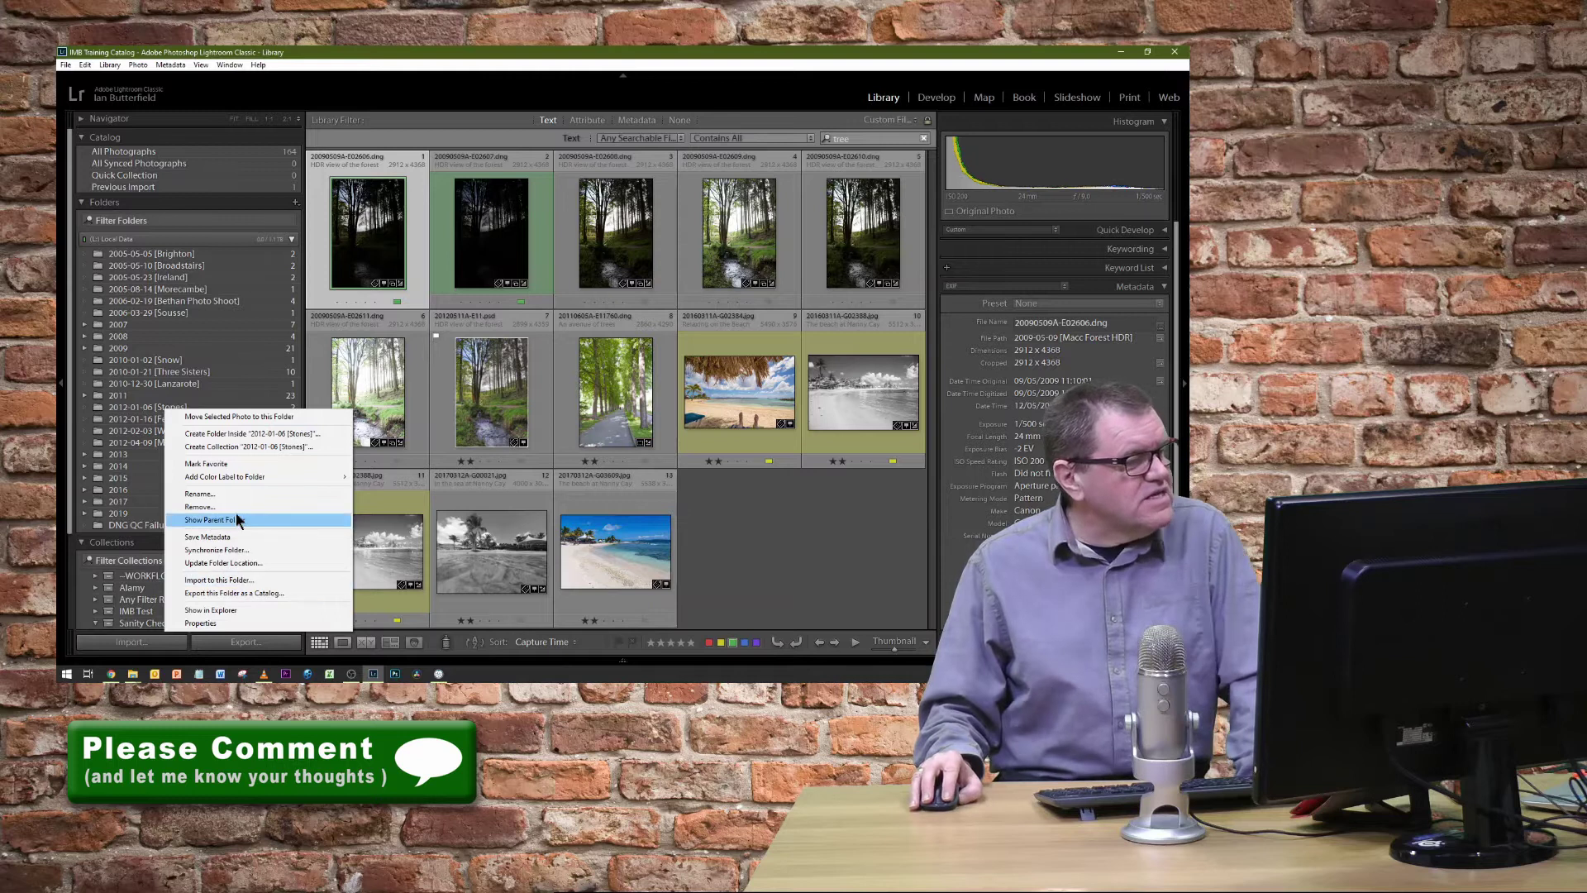
right_click(109, 393)
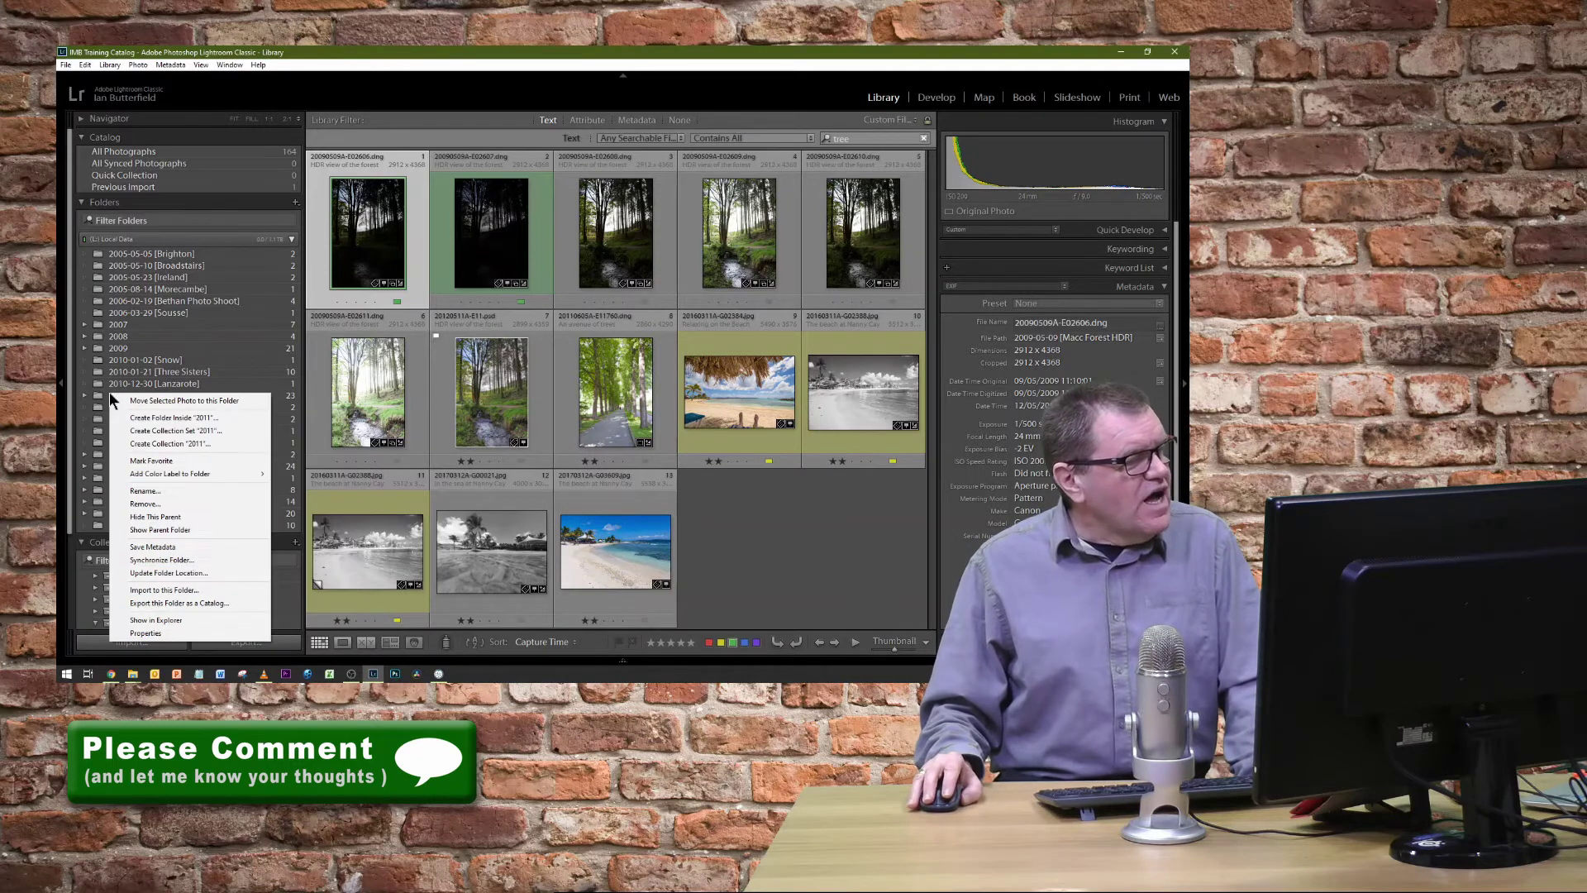
left_click(188, 519)
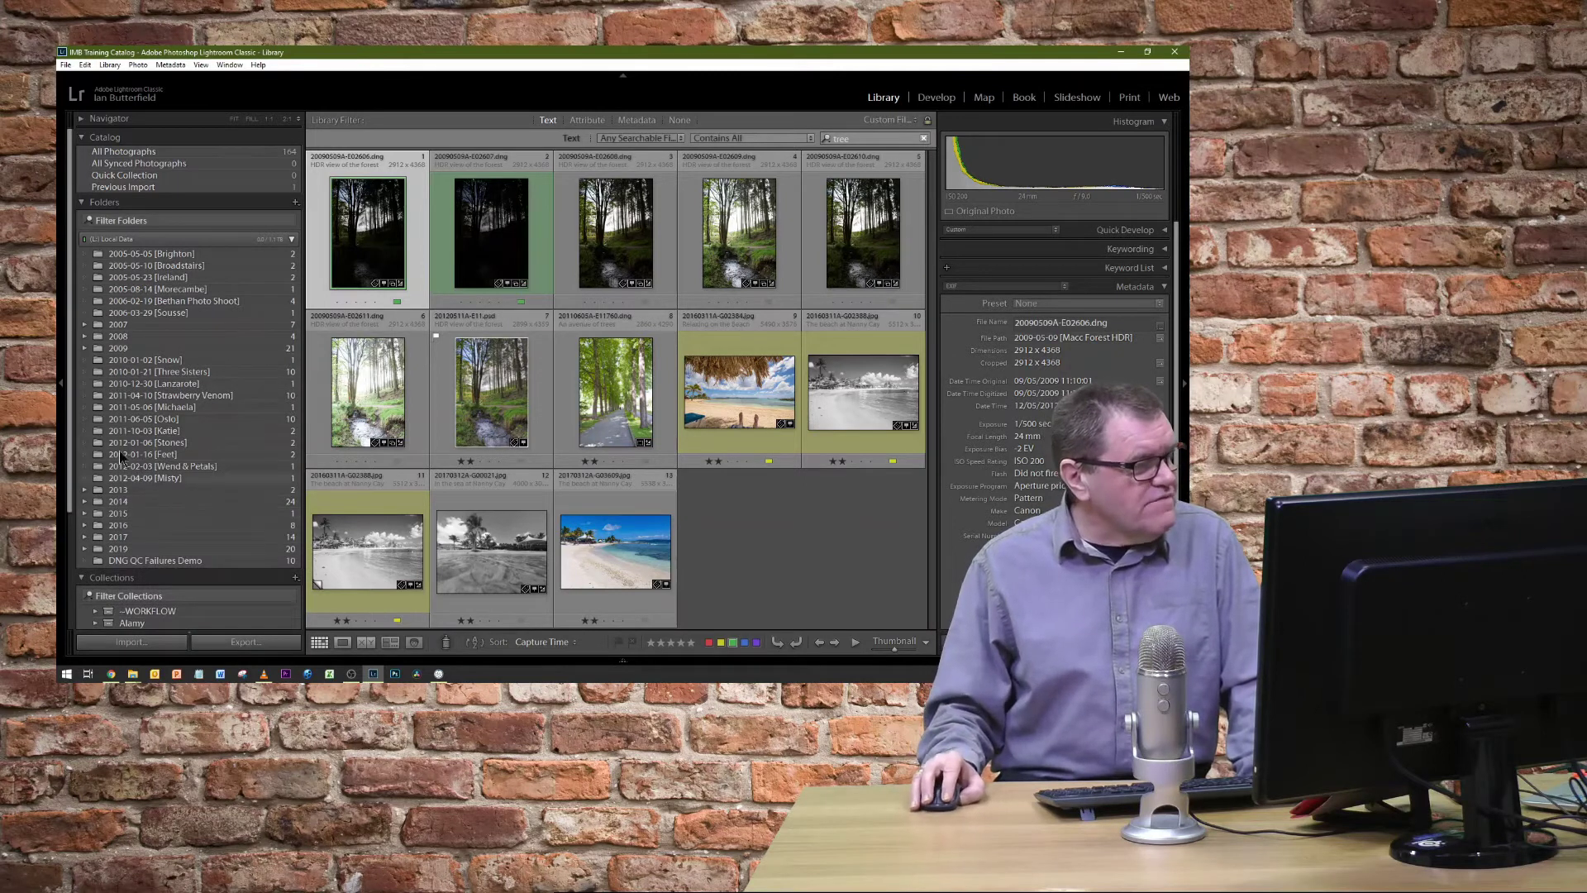
right_click(120, 331)
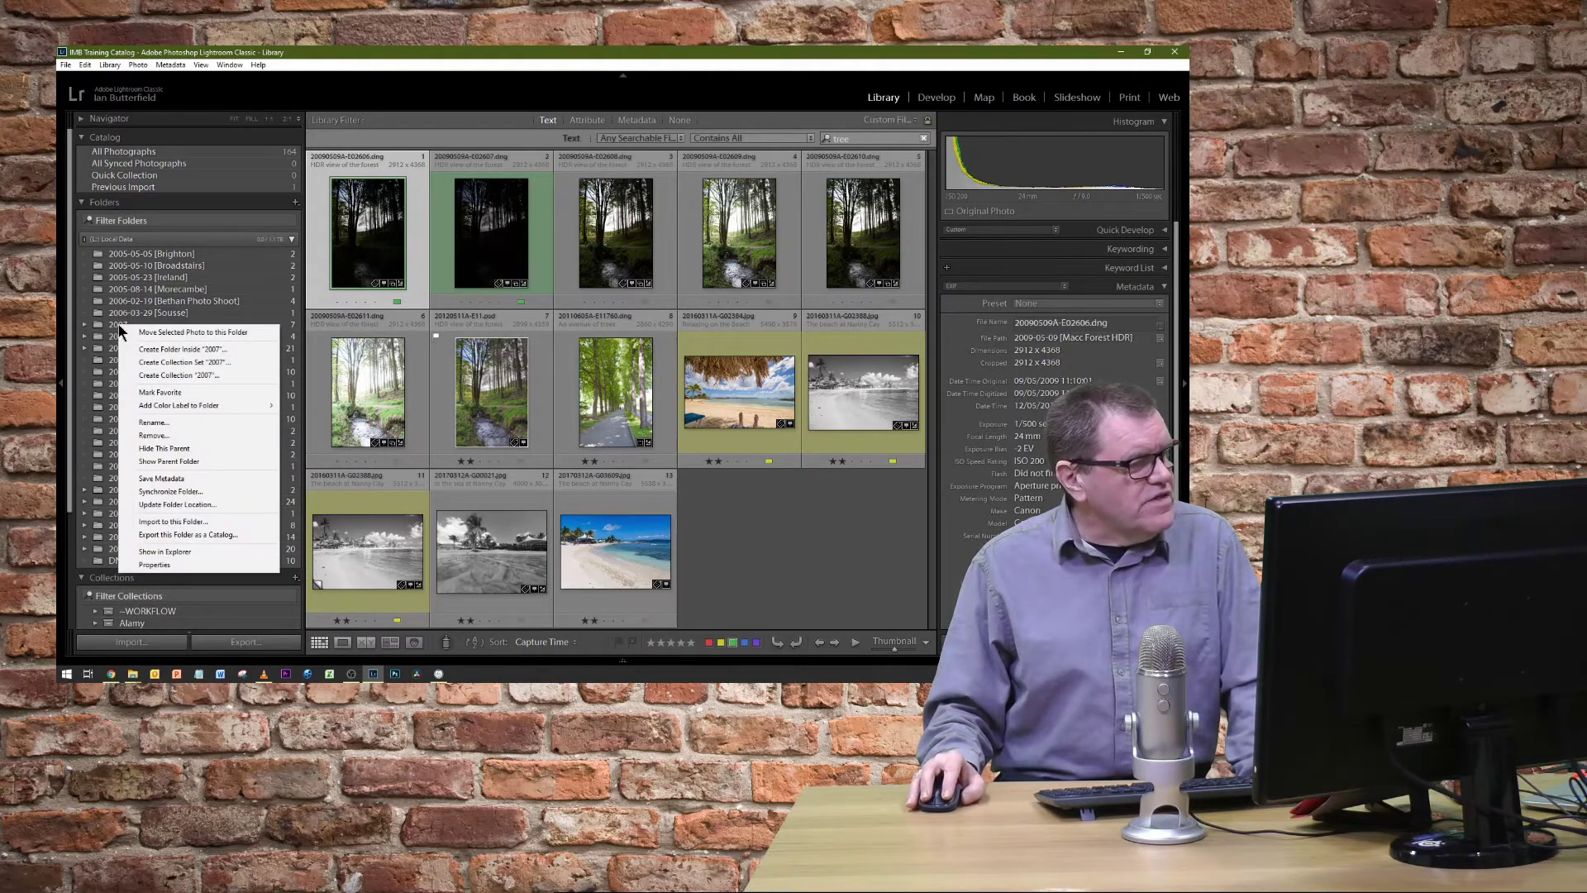
left_click(191, 451)
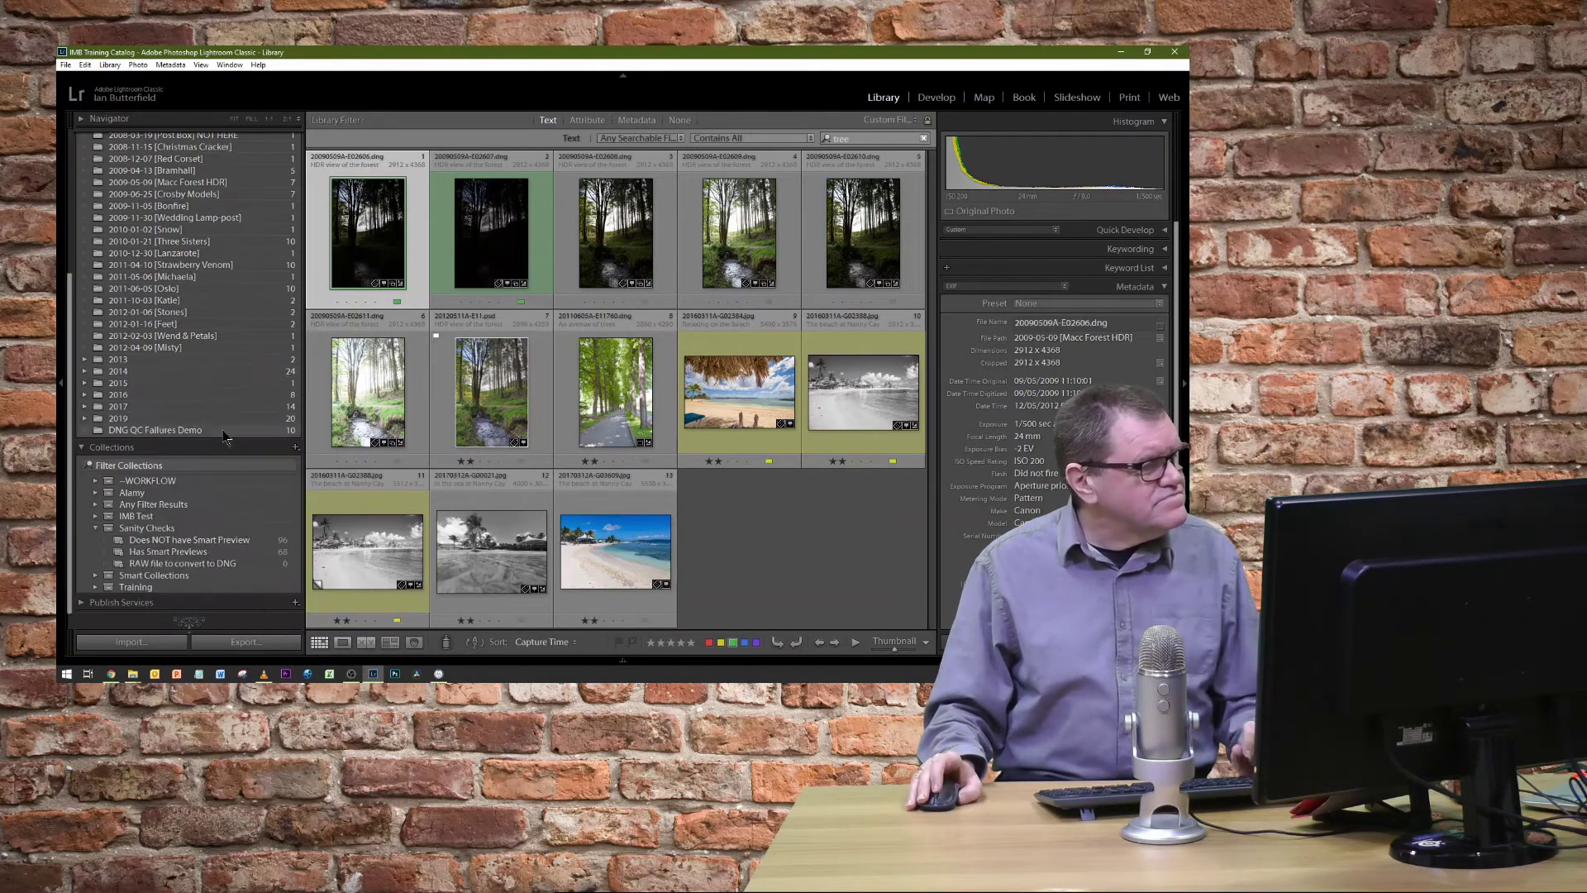
right_click(132, 362)
left_click(219, 500)
Step: Hide the remaining later year parents, through 2019, leaving their shoots flat at top level
right_click(173, 430)
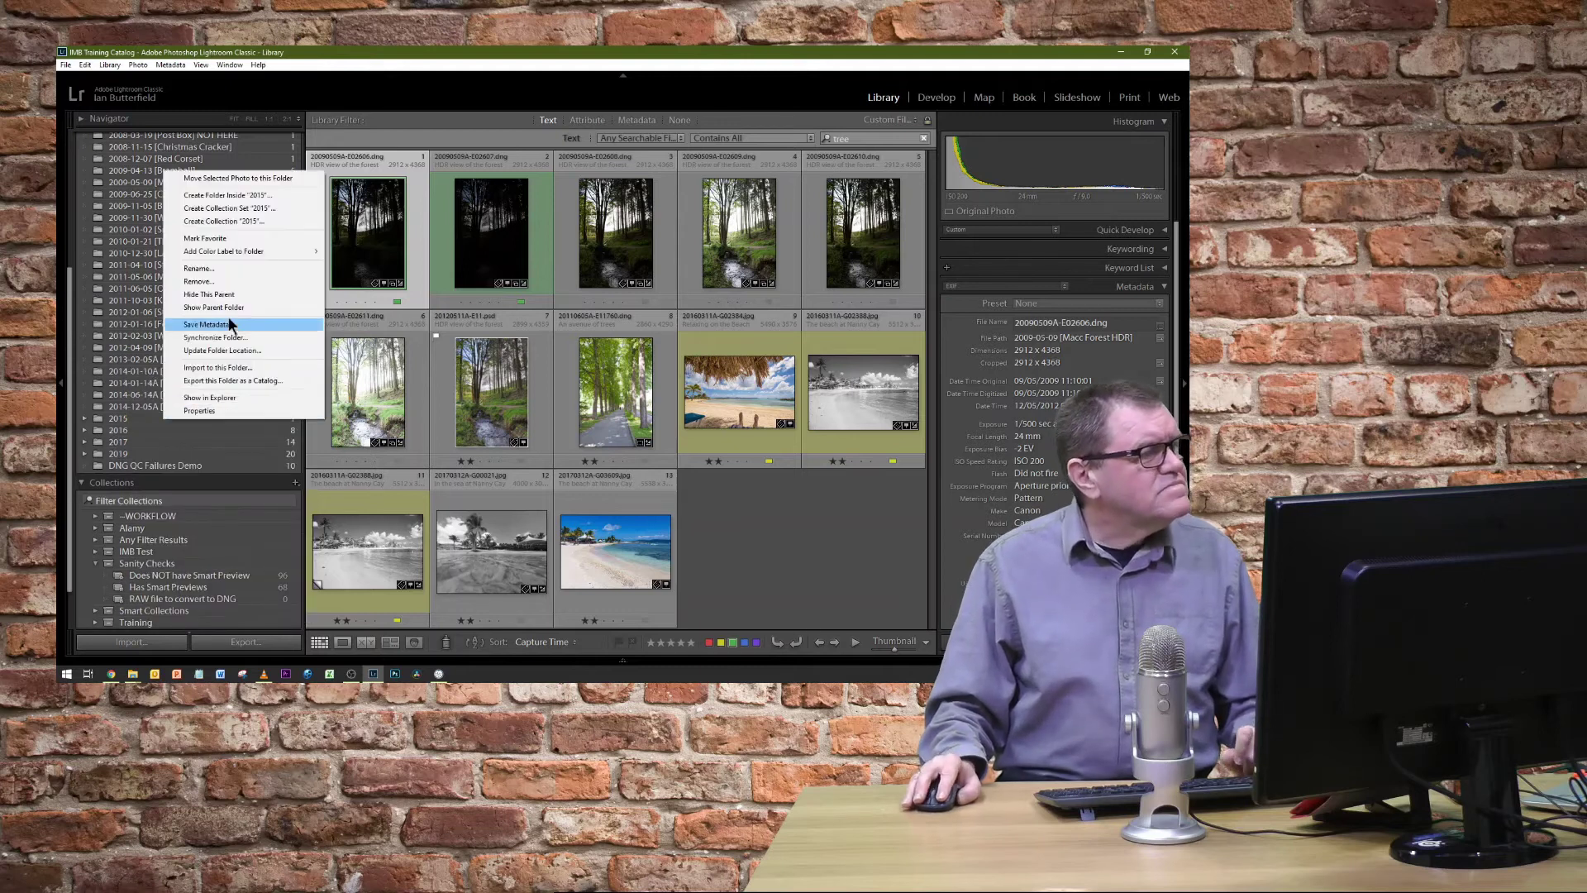
left_click(222, 321)
right_click(156, 220)
left_click(227, 354)
right_click(132, 347)
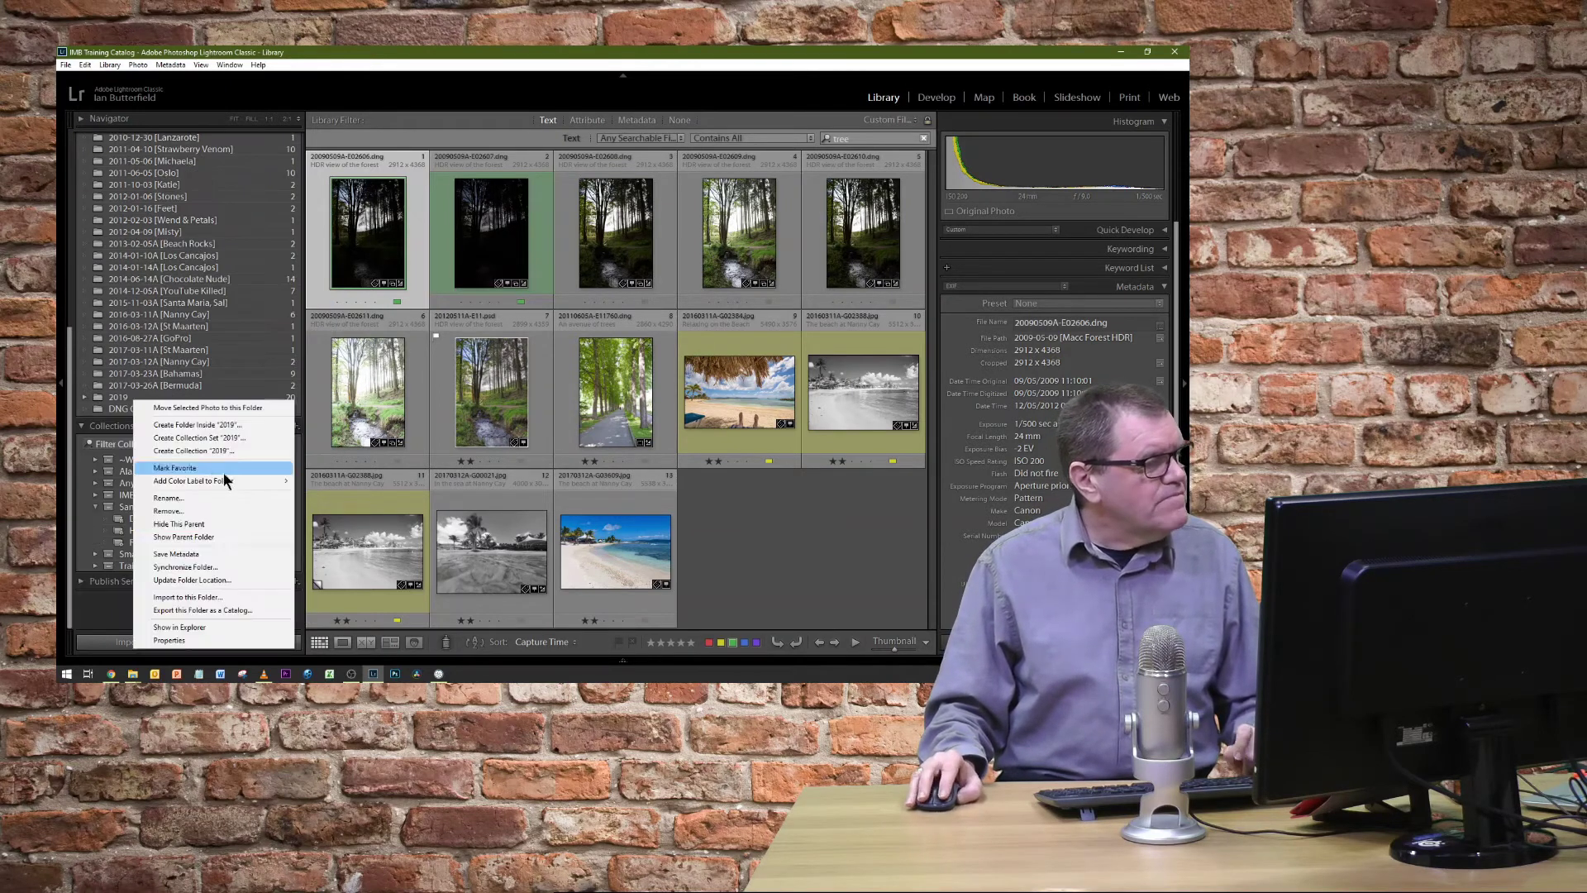
left_click(231, 482)
scroll(222, 382, "down", 3)
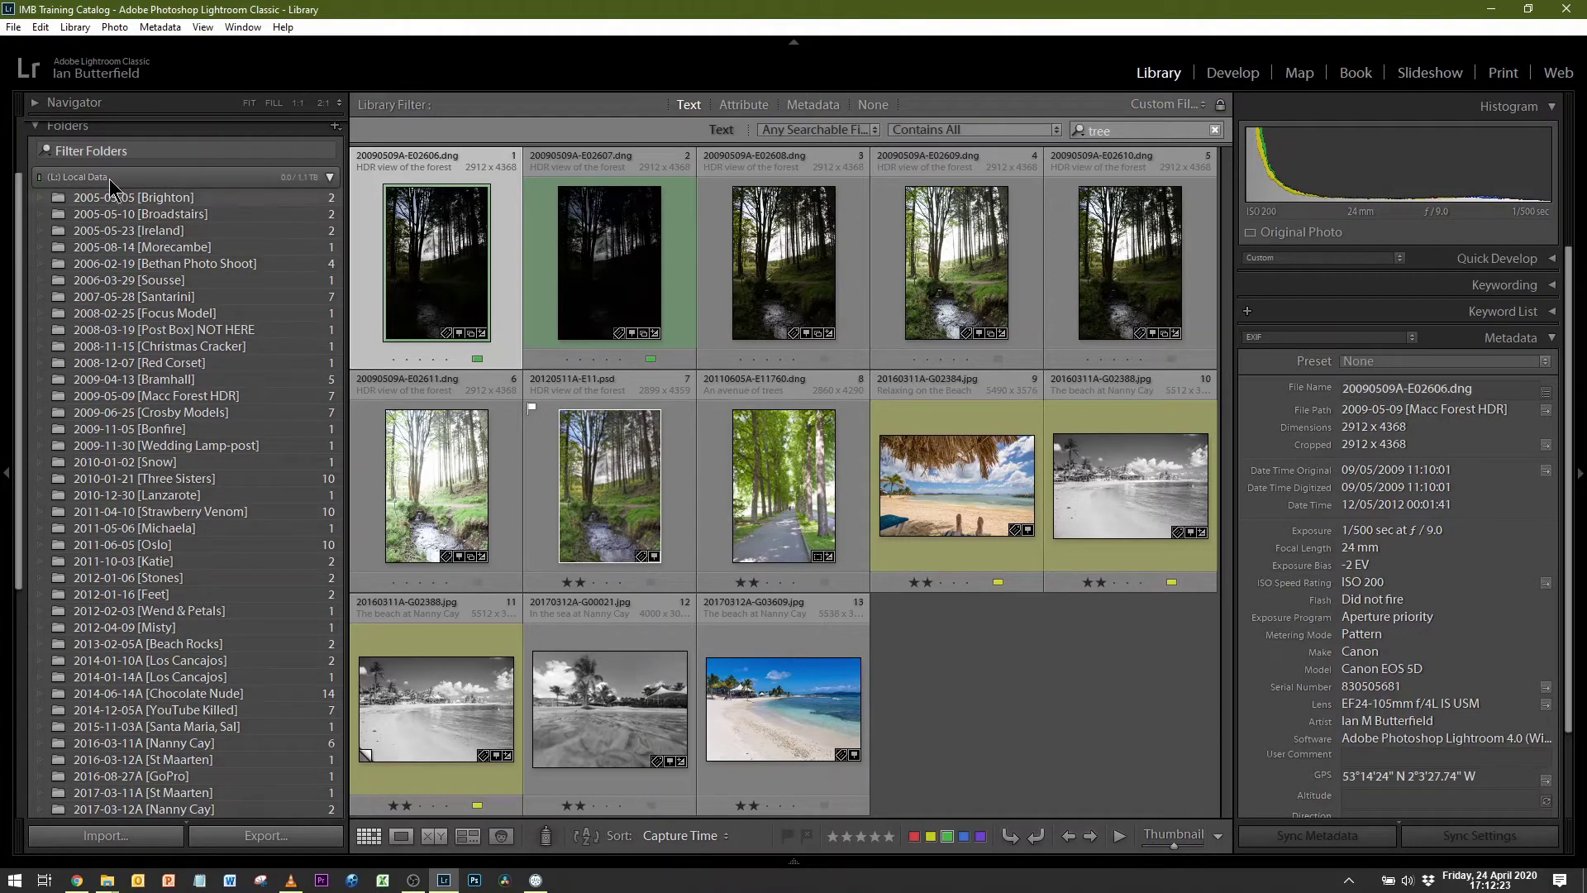
scroll(135, 314, "up", 2)
scroll(135, 318, "down", 2)
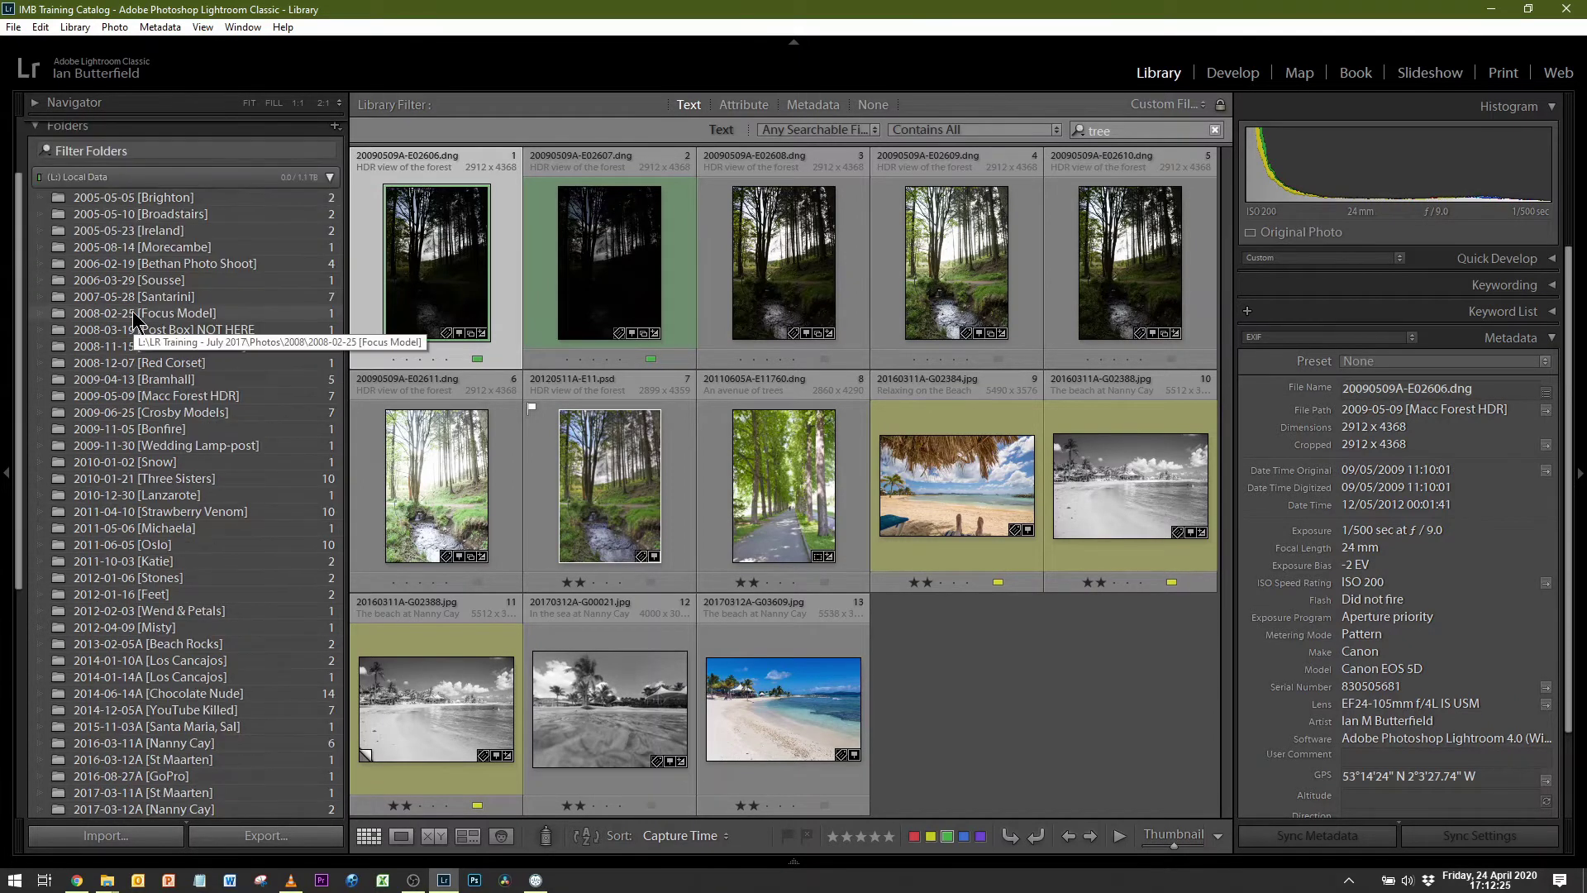
scroll(132, 442, "down", 2)
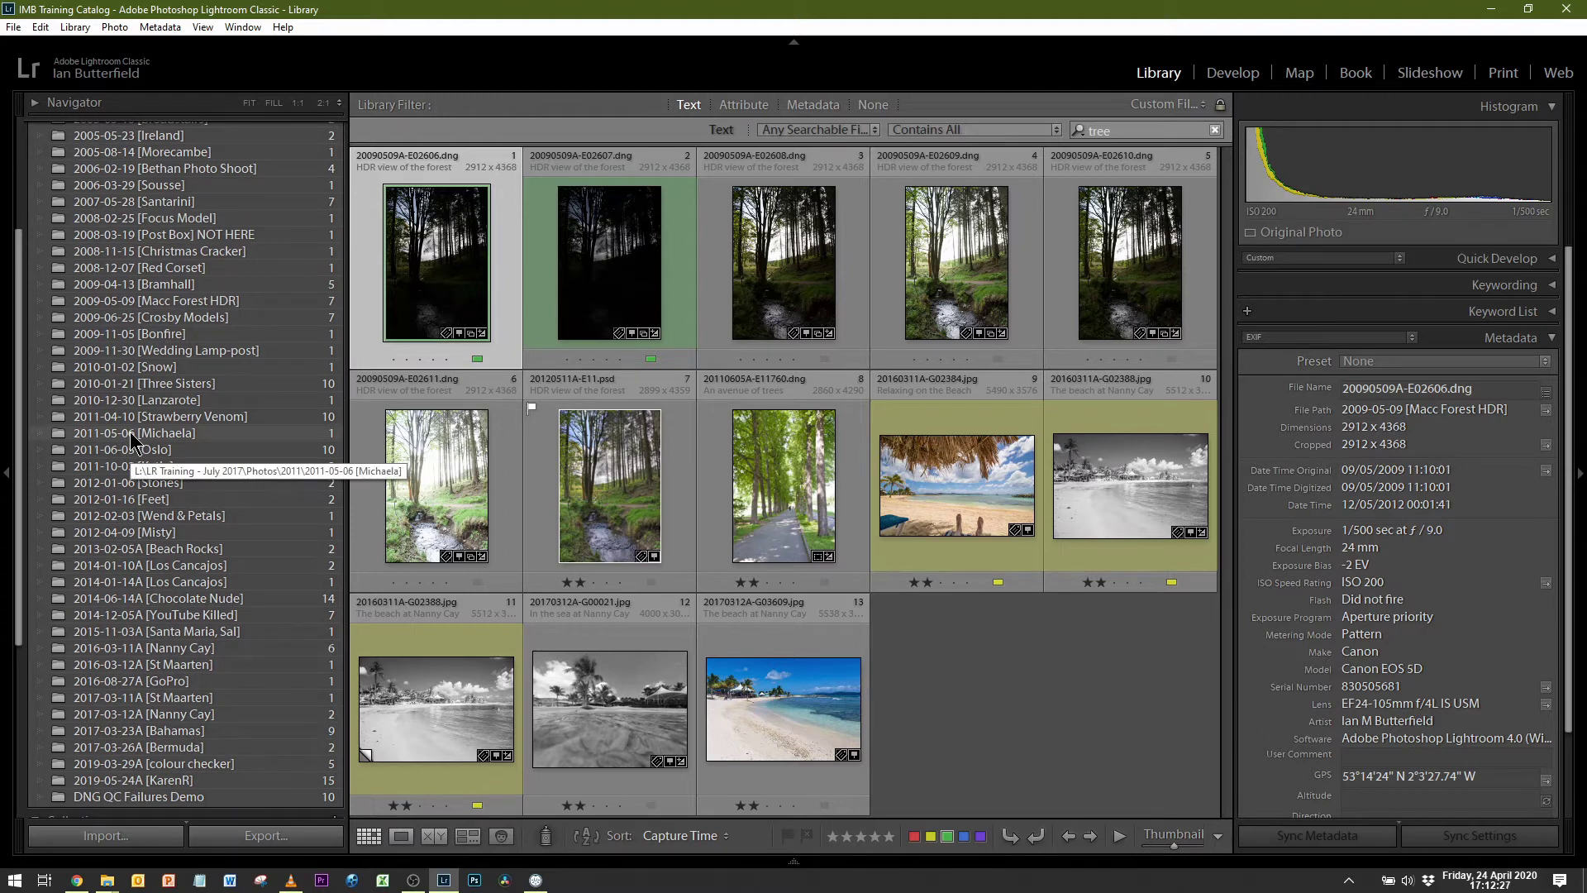
scroll(149, 380, "down", 2)
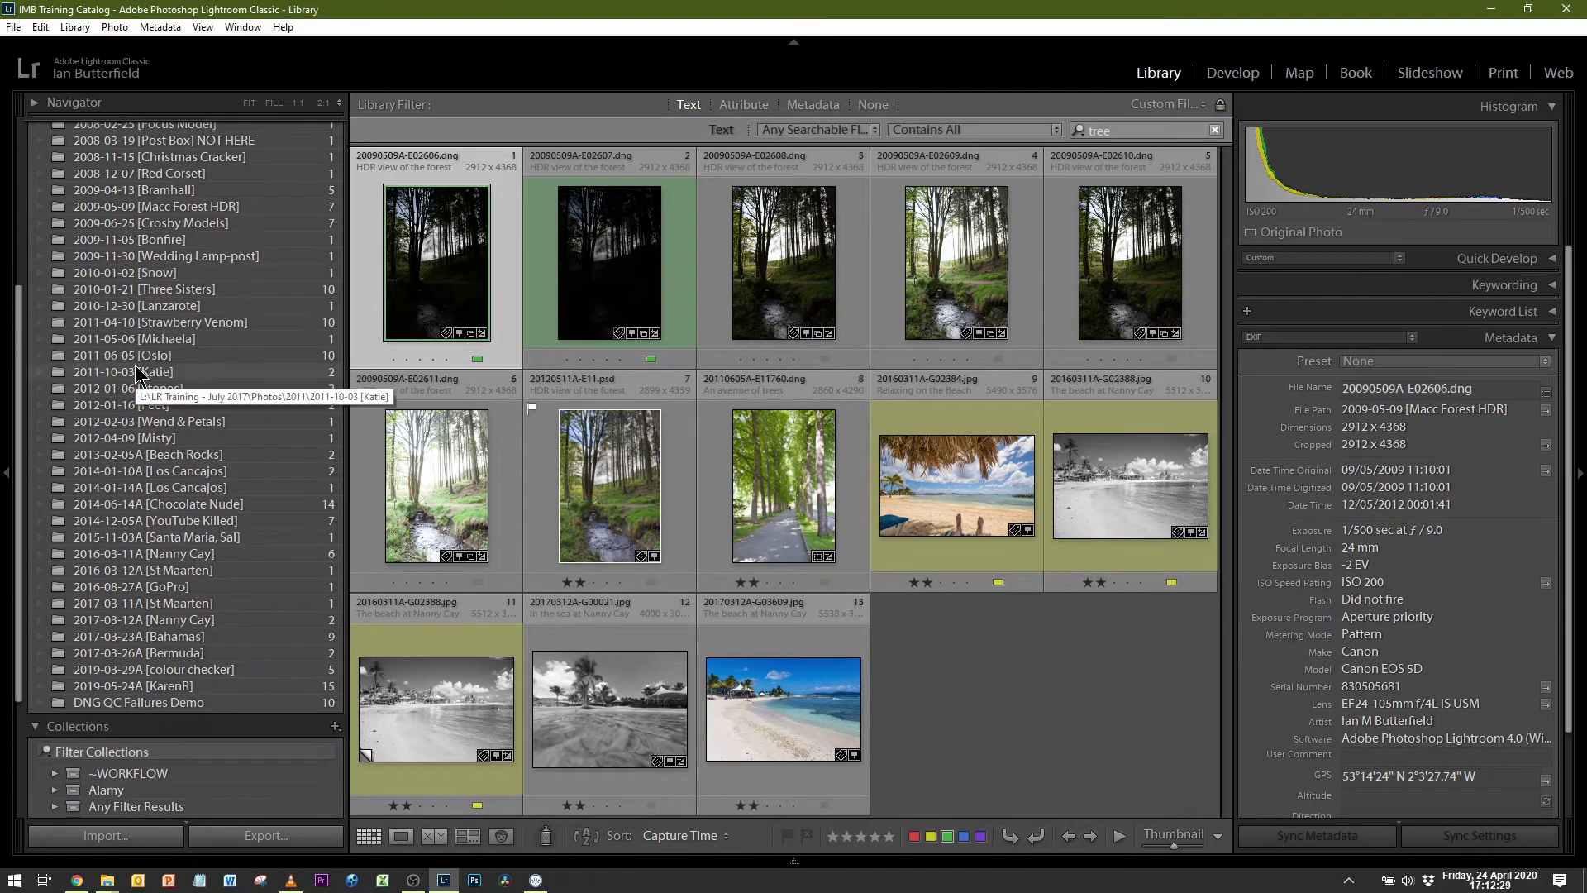
scroll(149, 397, "up", 4)
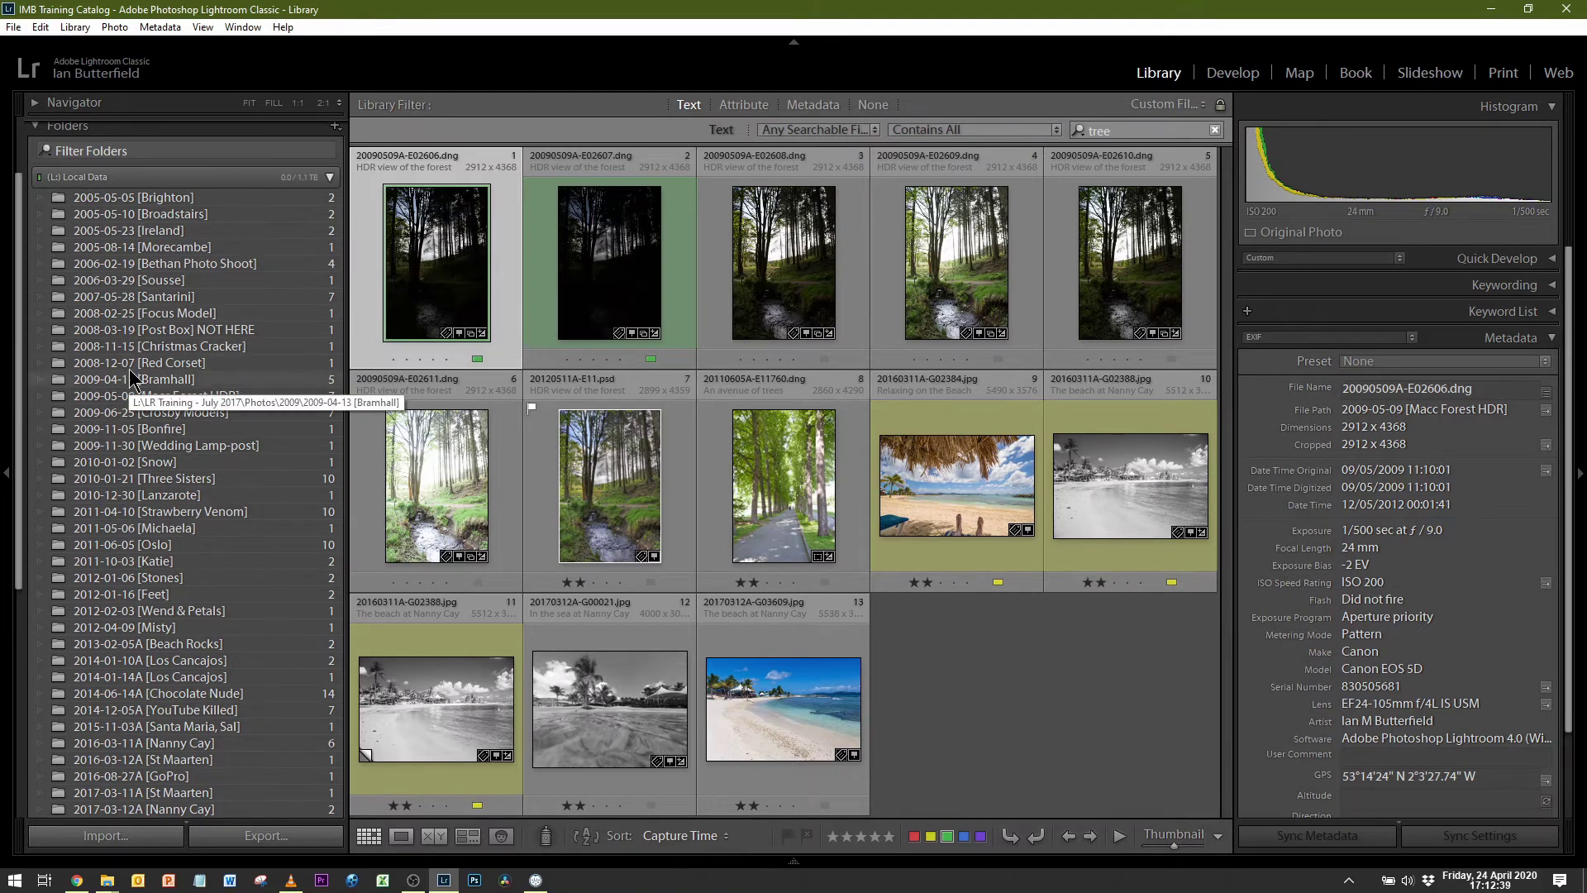
scroll(130, 377, "up", 2)
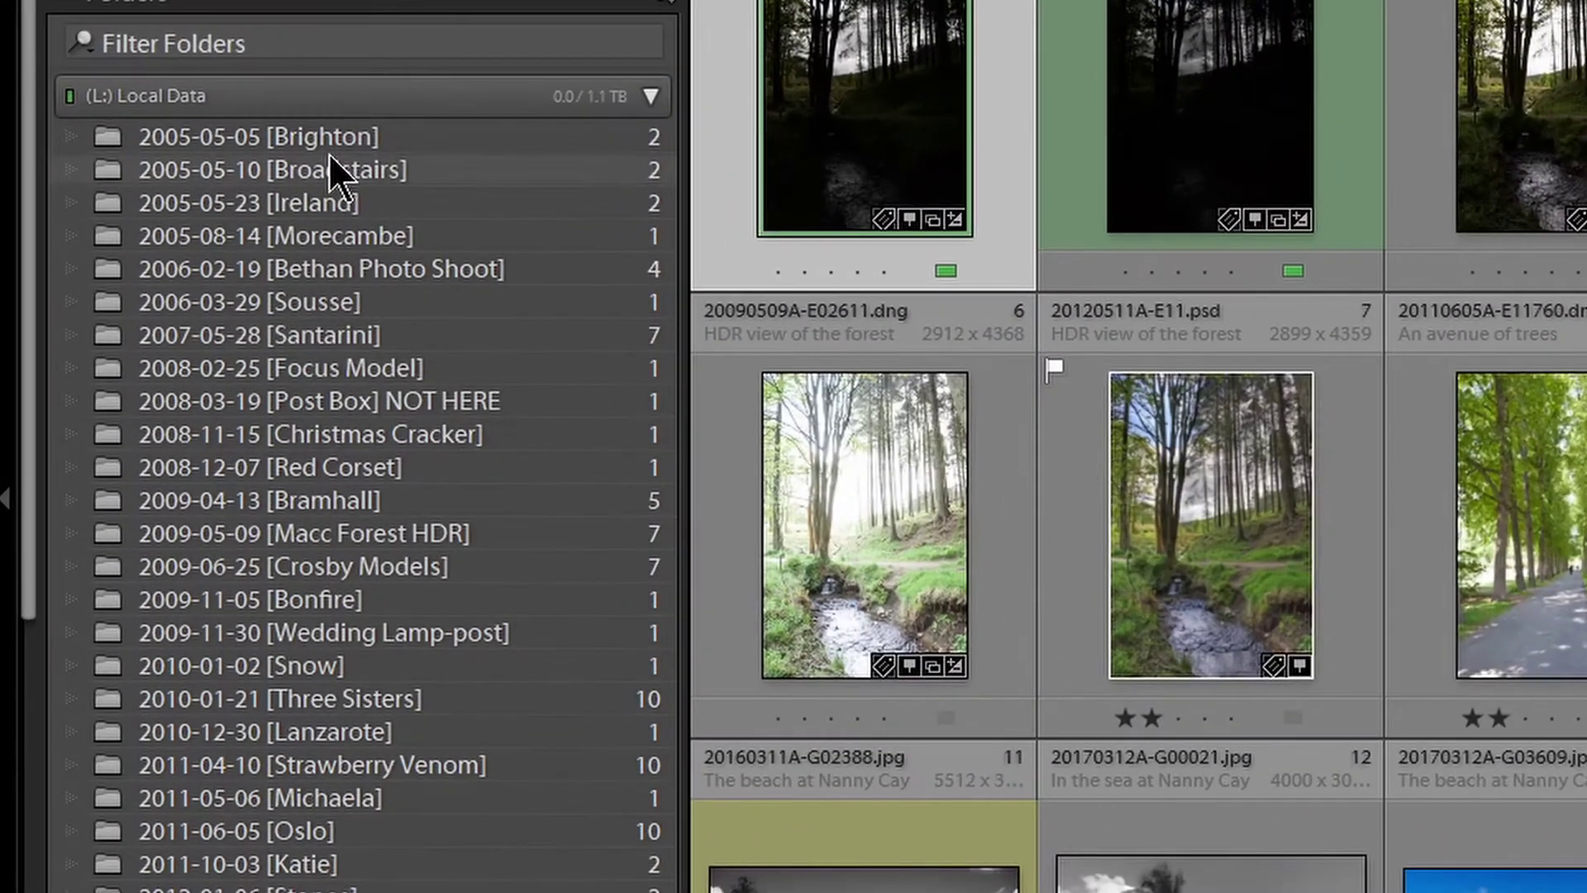
Step: Show the 2005 parent folder above the 2005-05-05 [Brighton] shoot
left_click(323, 144)
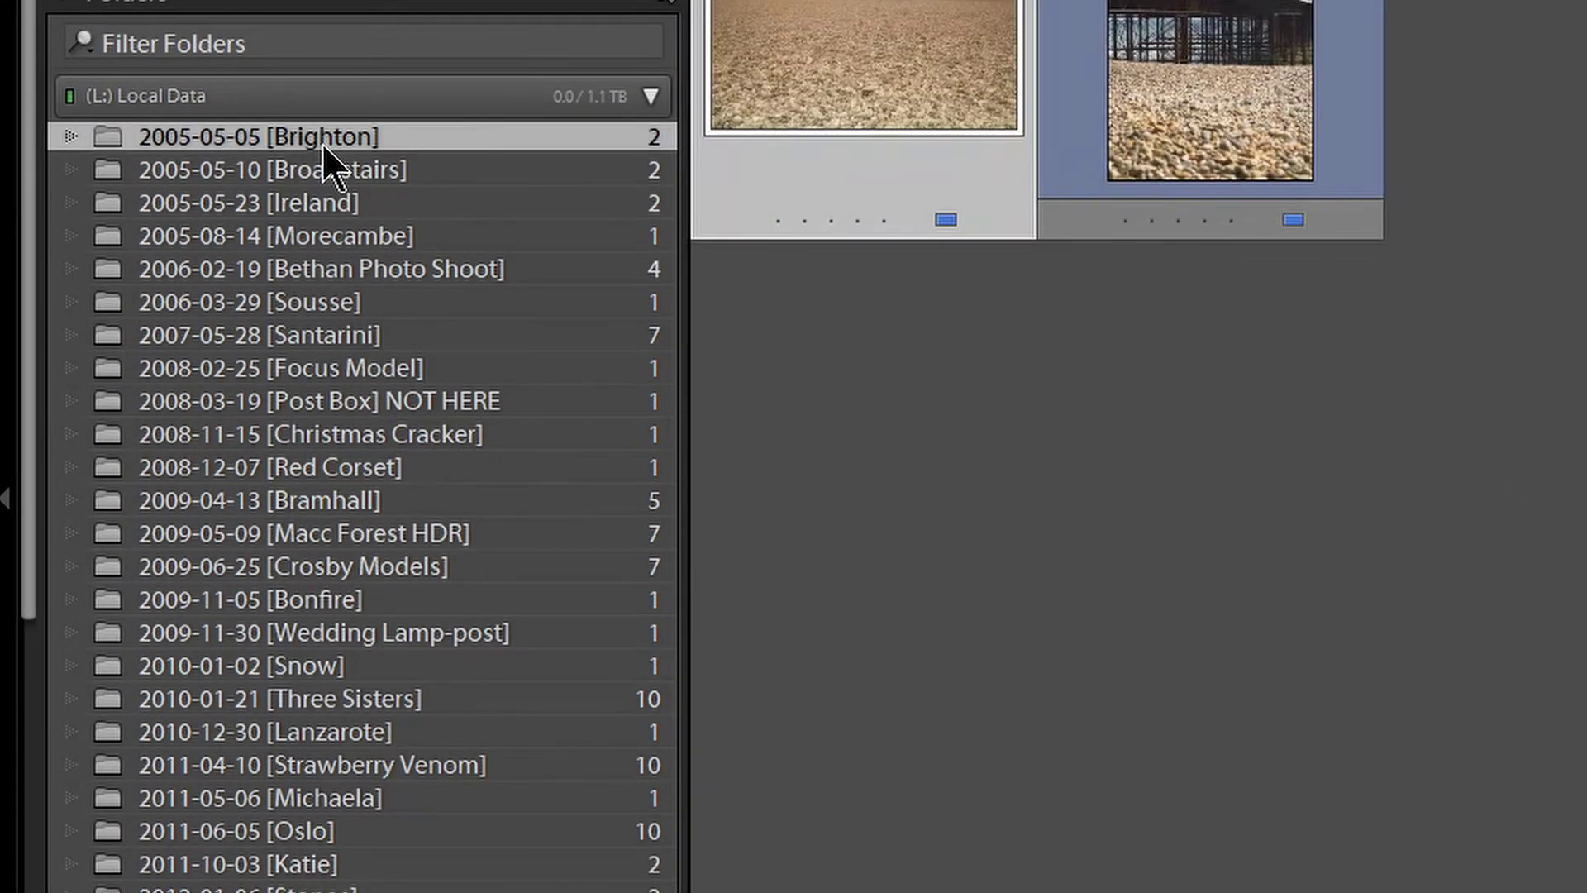
right_click(323, 147)
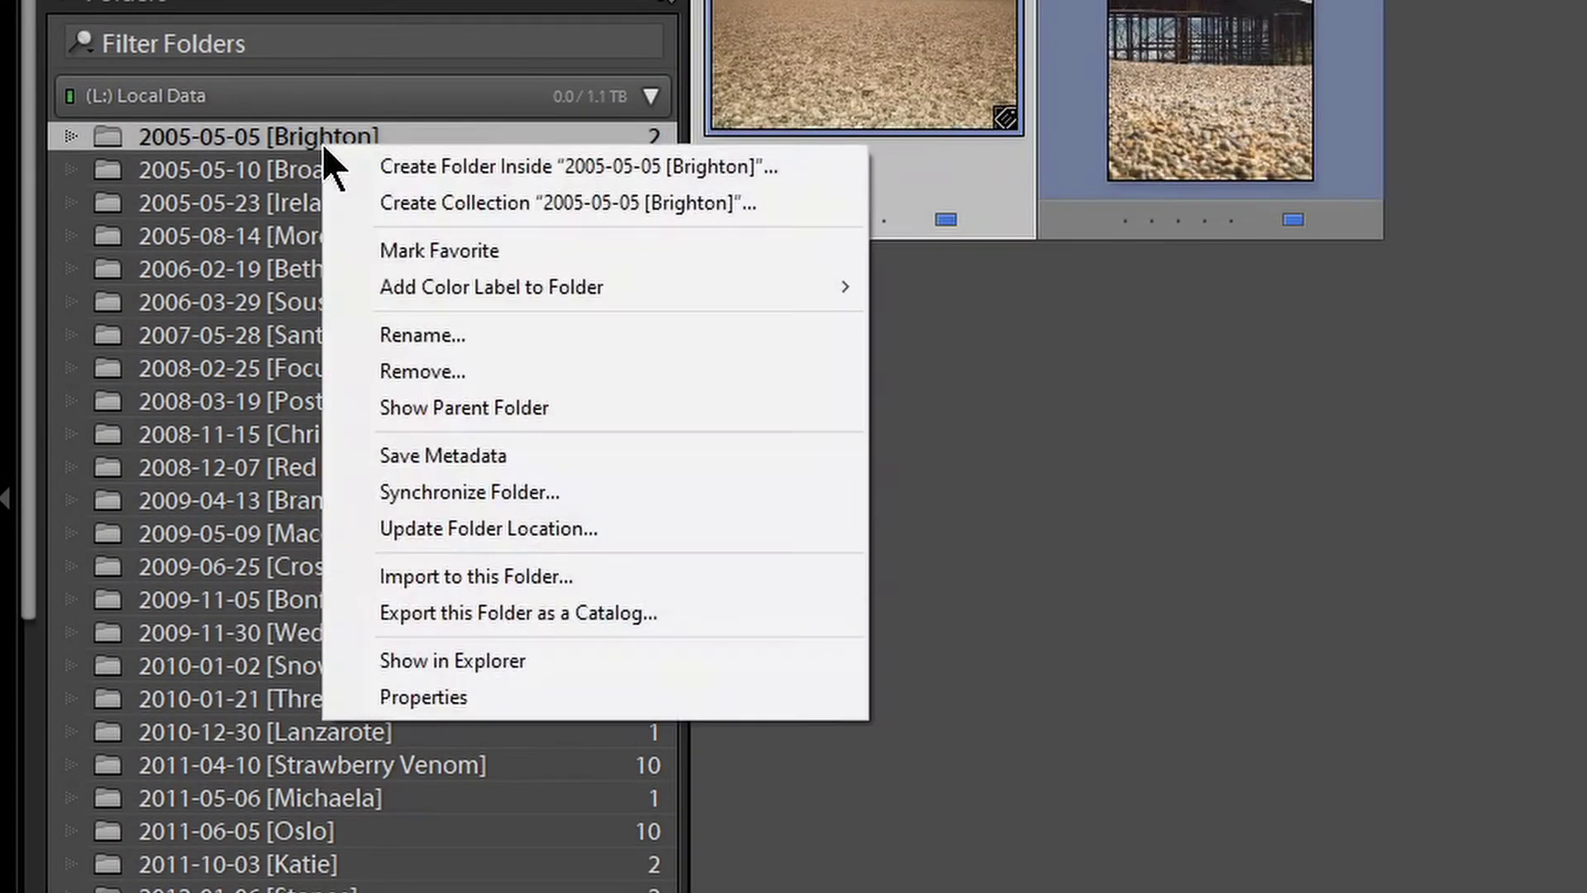
left_click(538, 407)
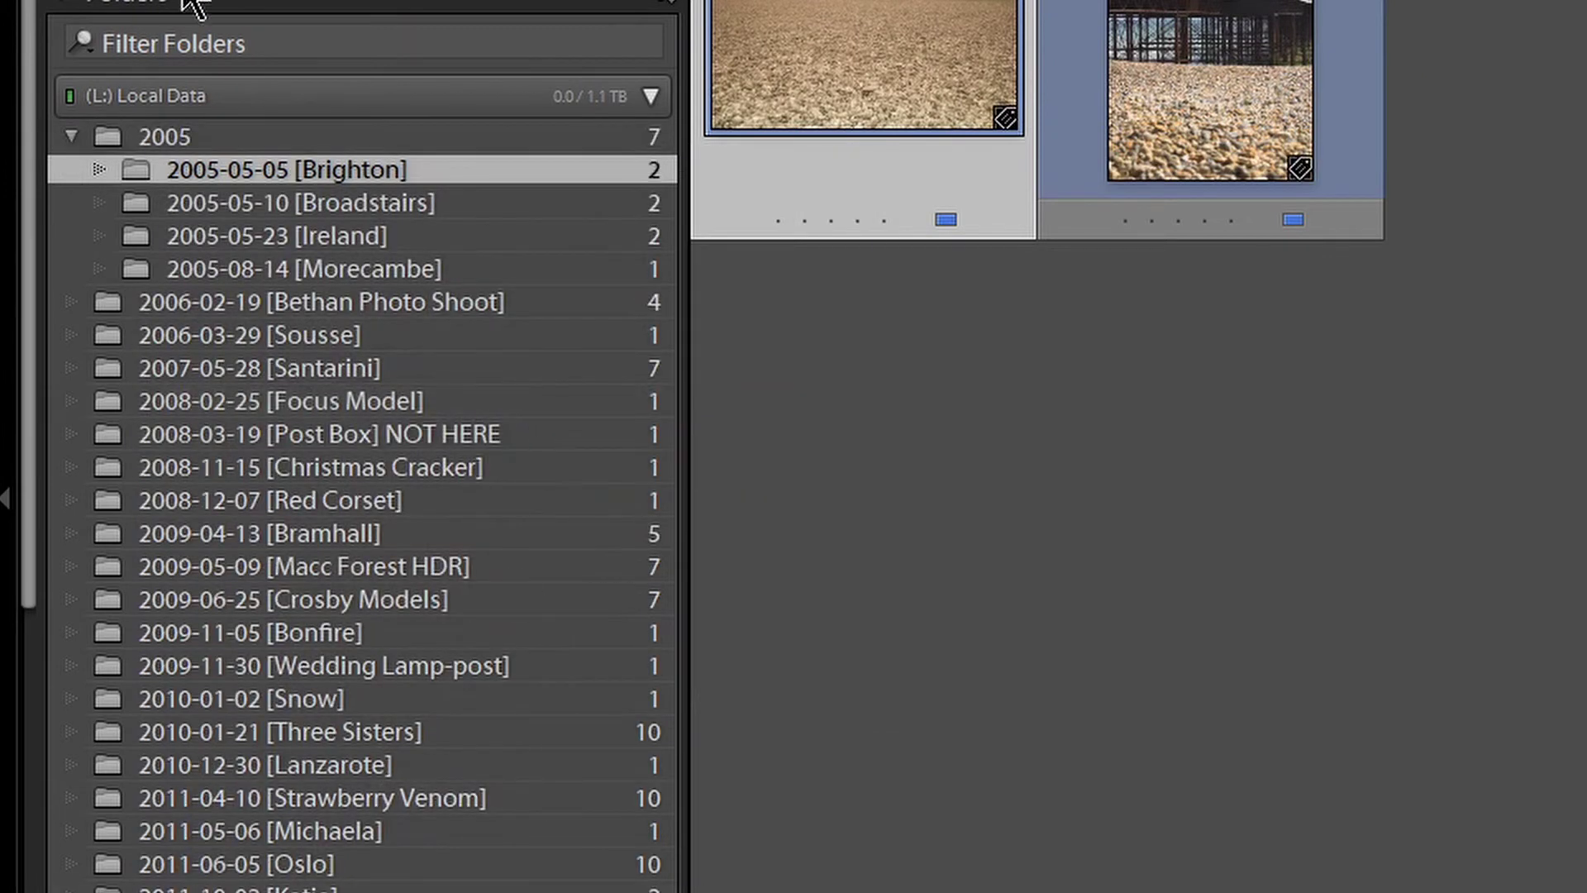
Step: Show the Photos parent folder above the 2005 year folder
left_click(205, 143)
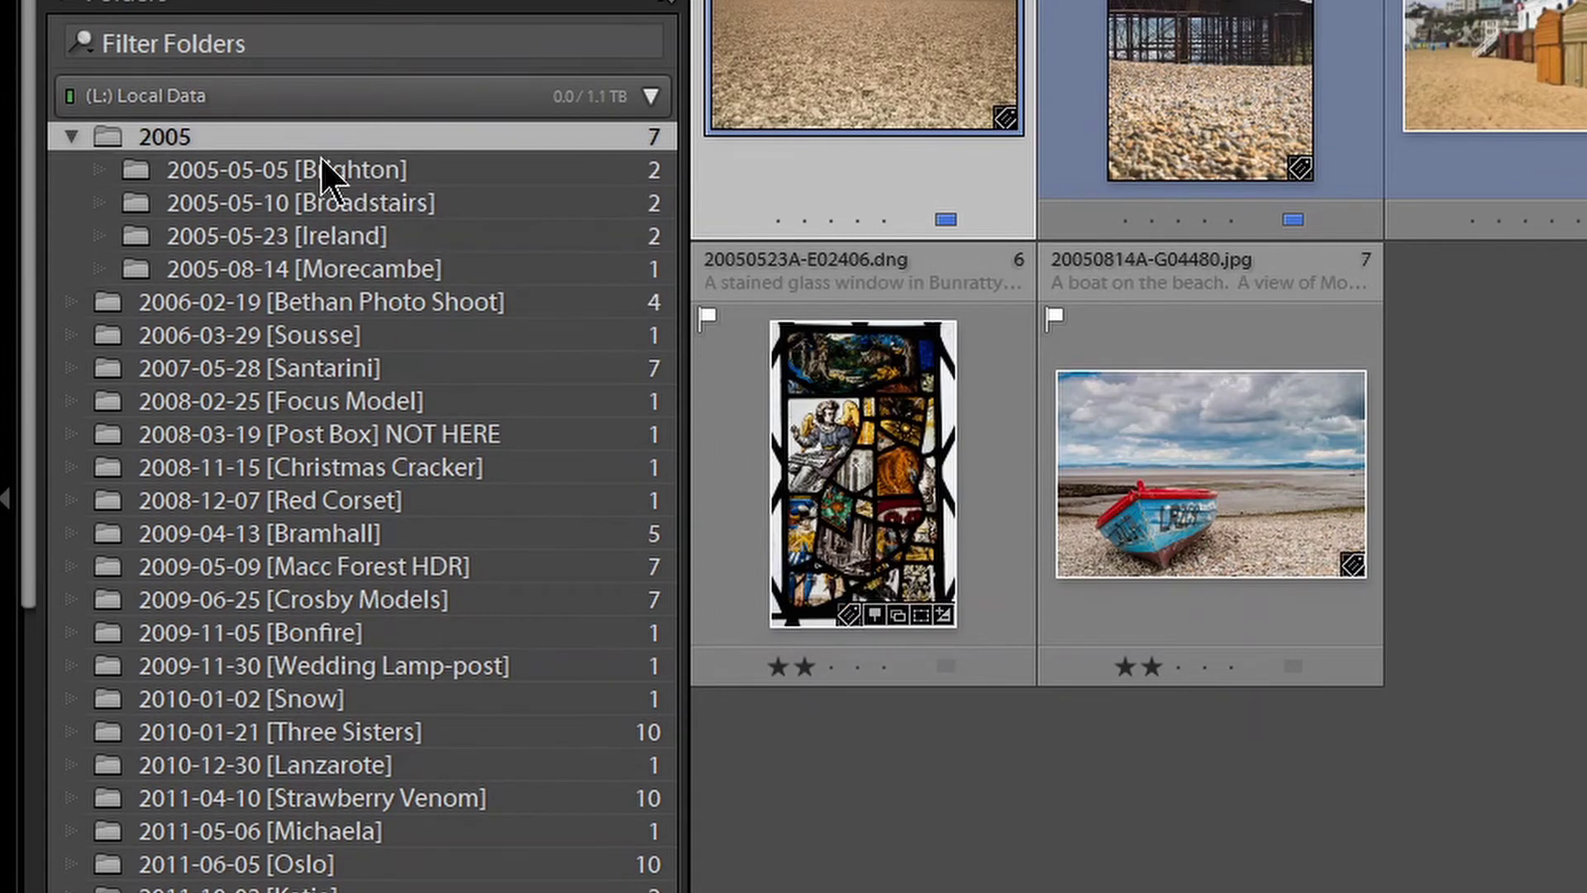
right_click(205, 141)
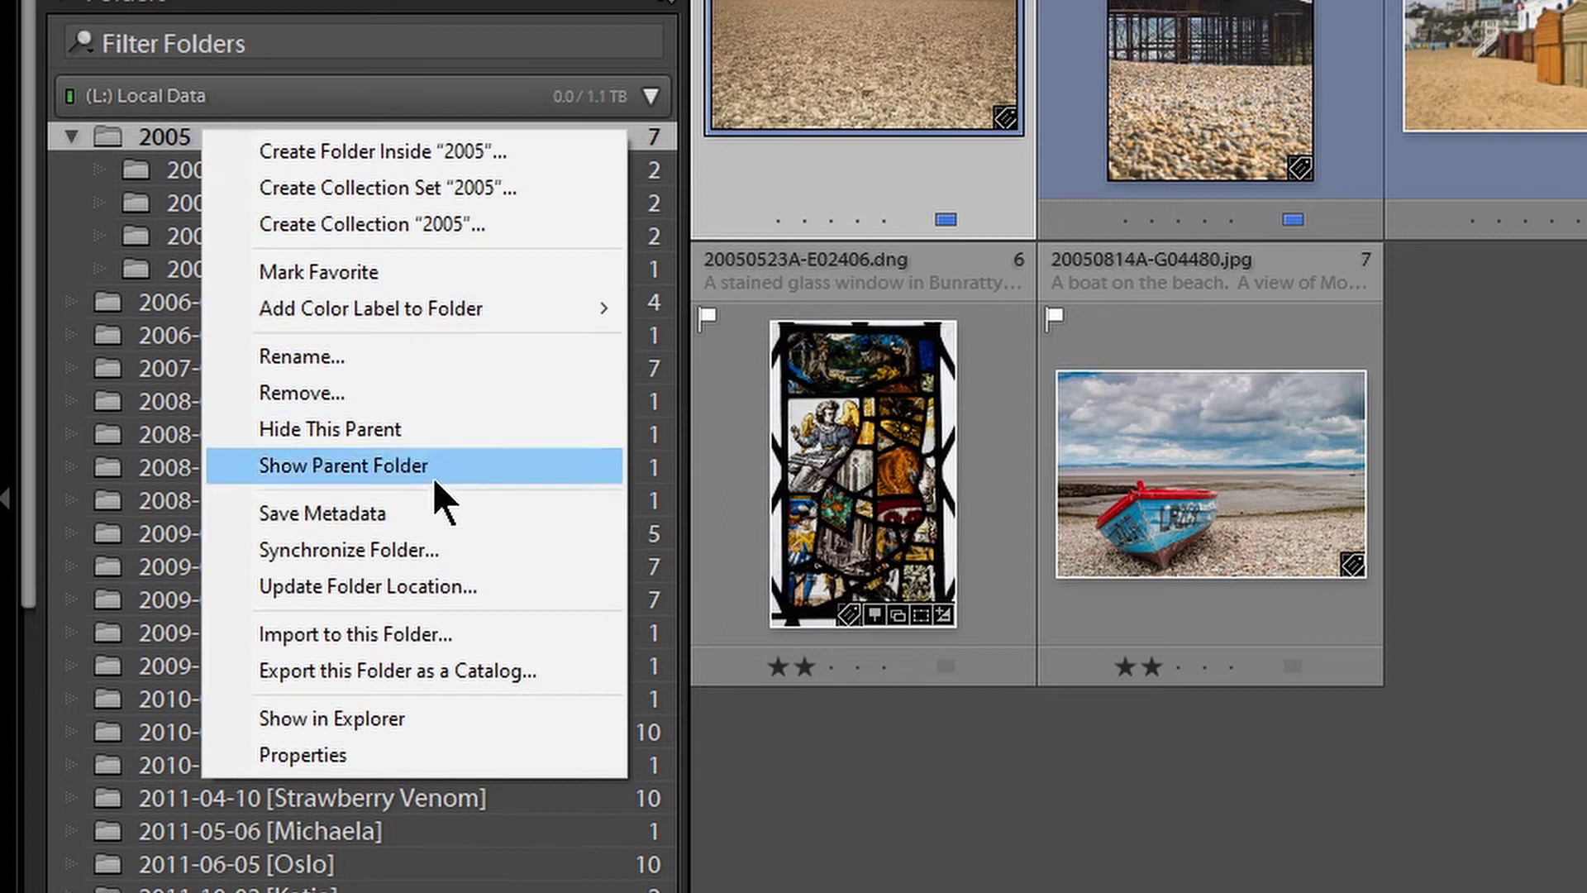
left_click(430, 466)
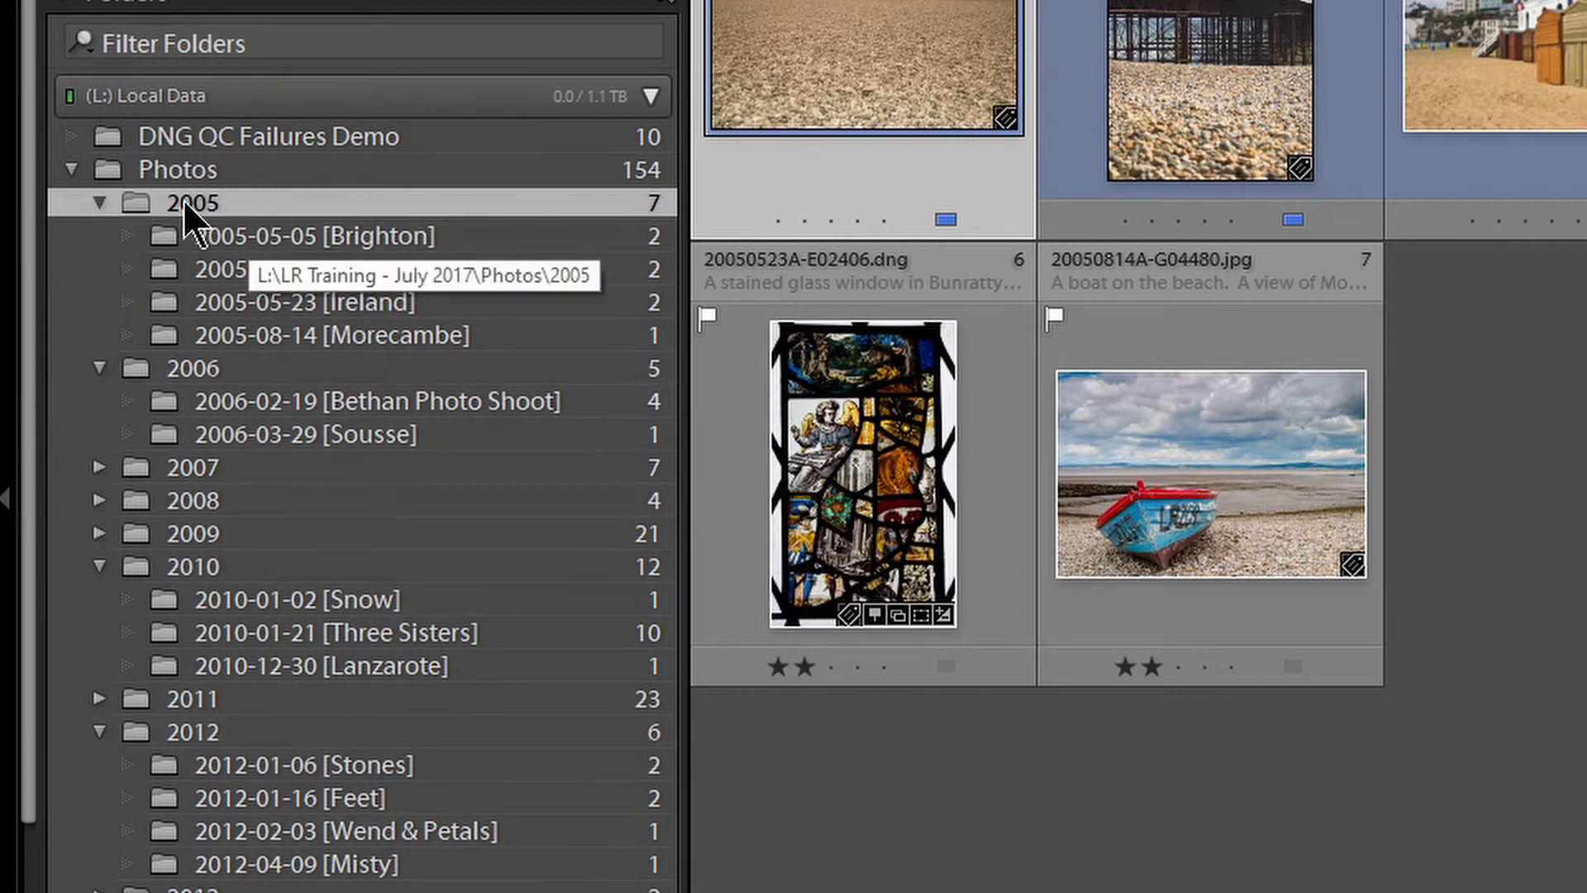
Step: Hide the Photos parent so the year folders become top level
left_click(166, 177)
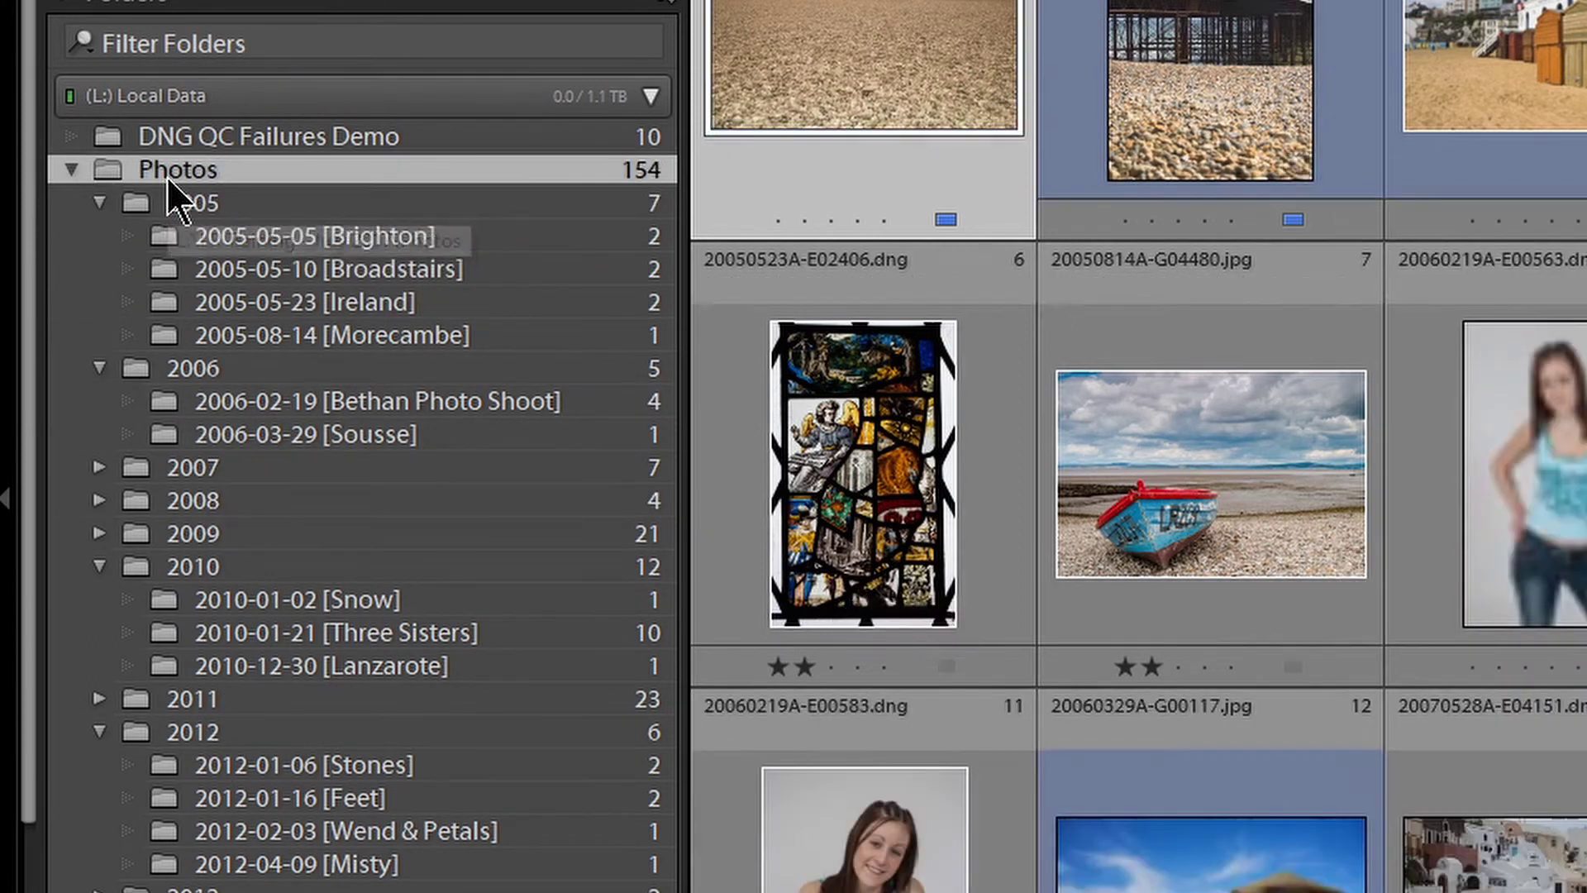
right_click(175, 200)
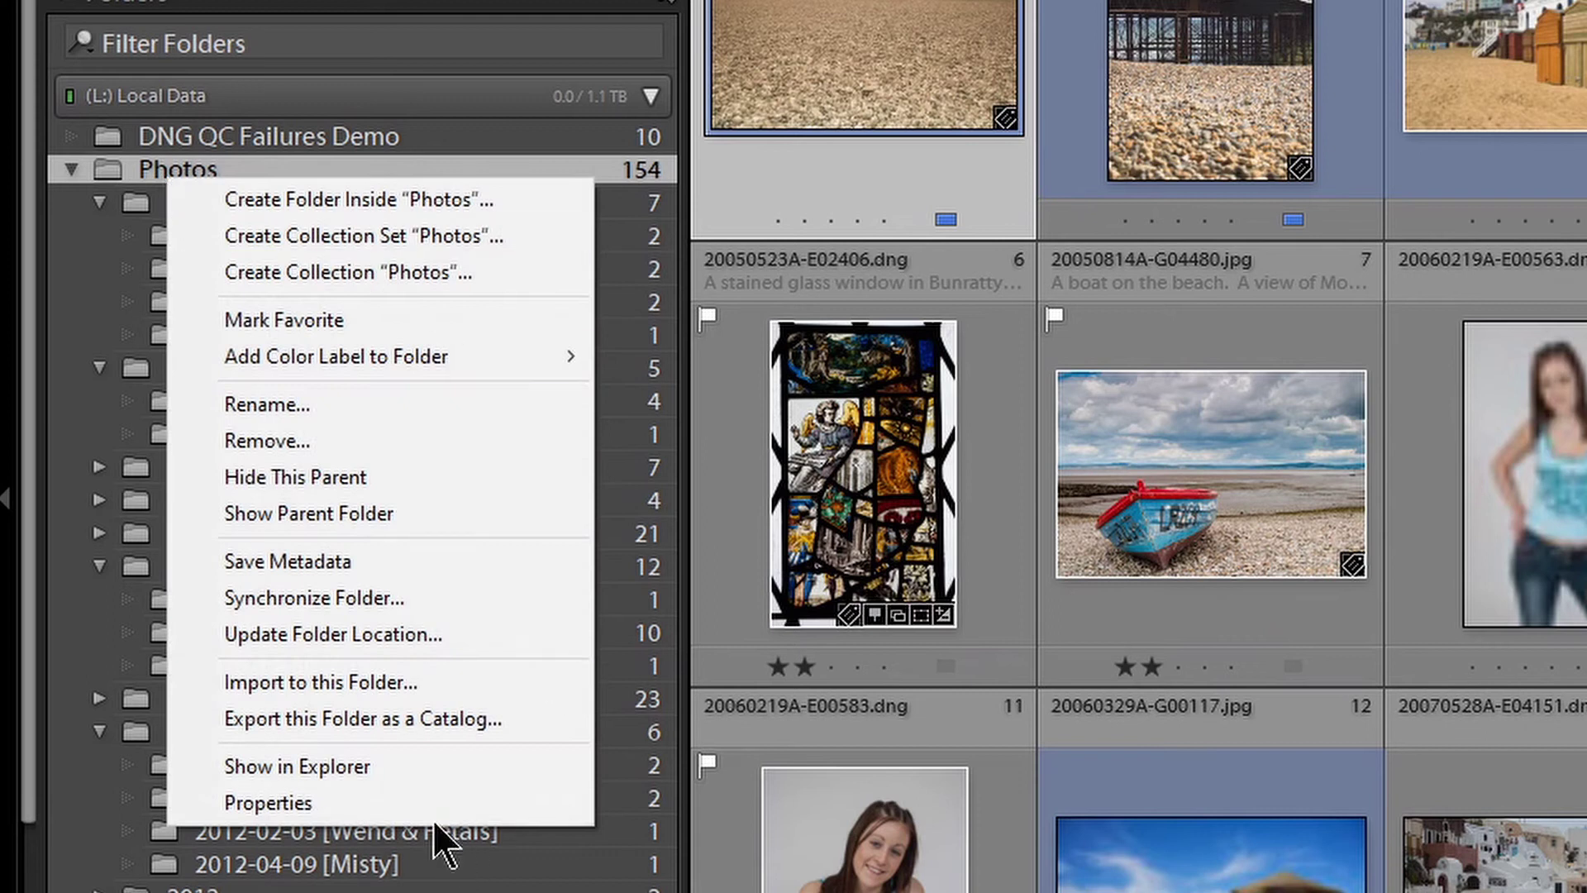
left_click(379, 478)
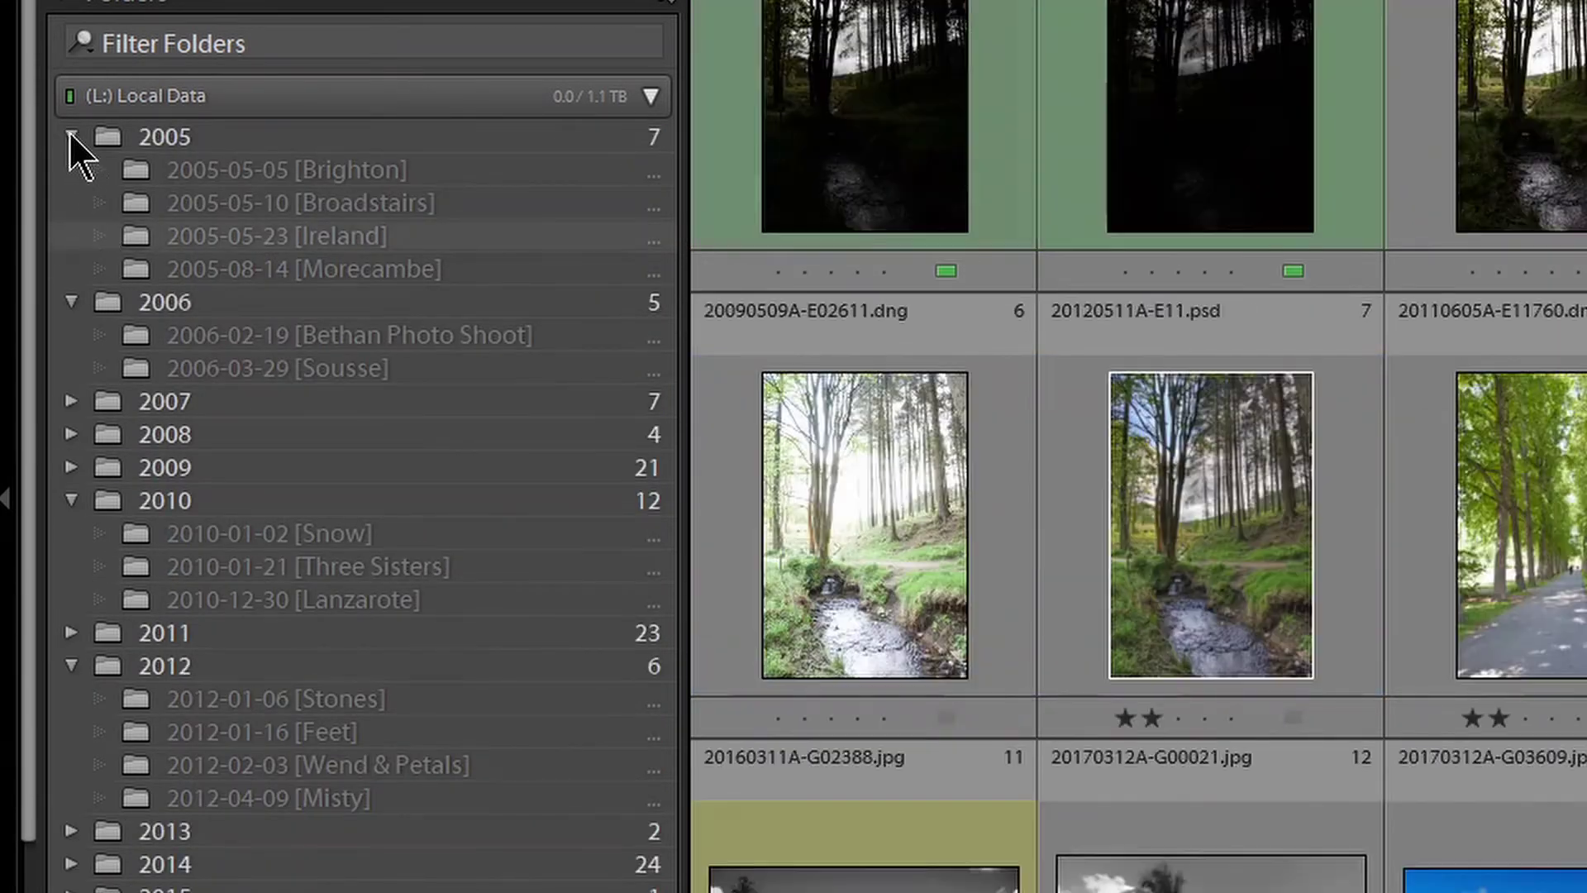
Step: Collapse the 2005, 2006, 2010 and 2012 year folders
left_click(71, 136)
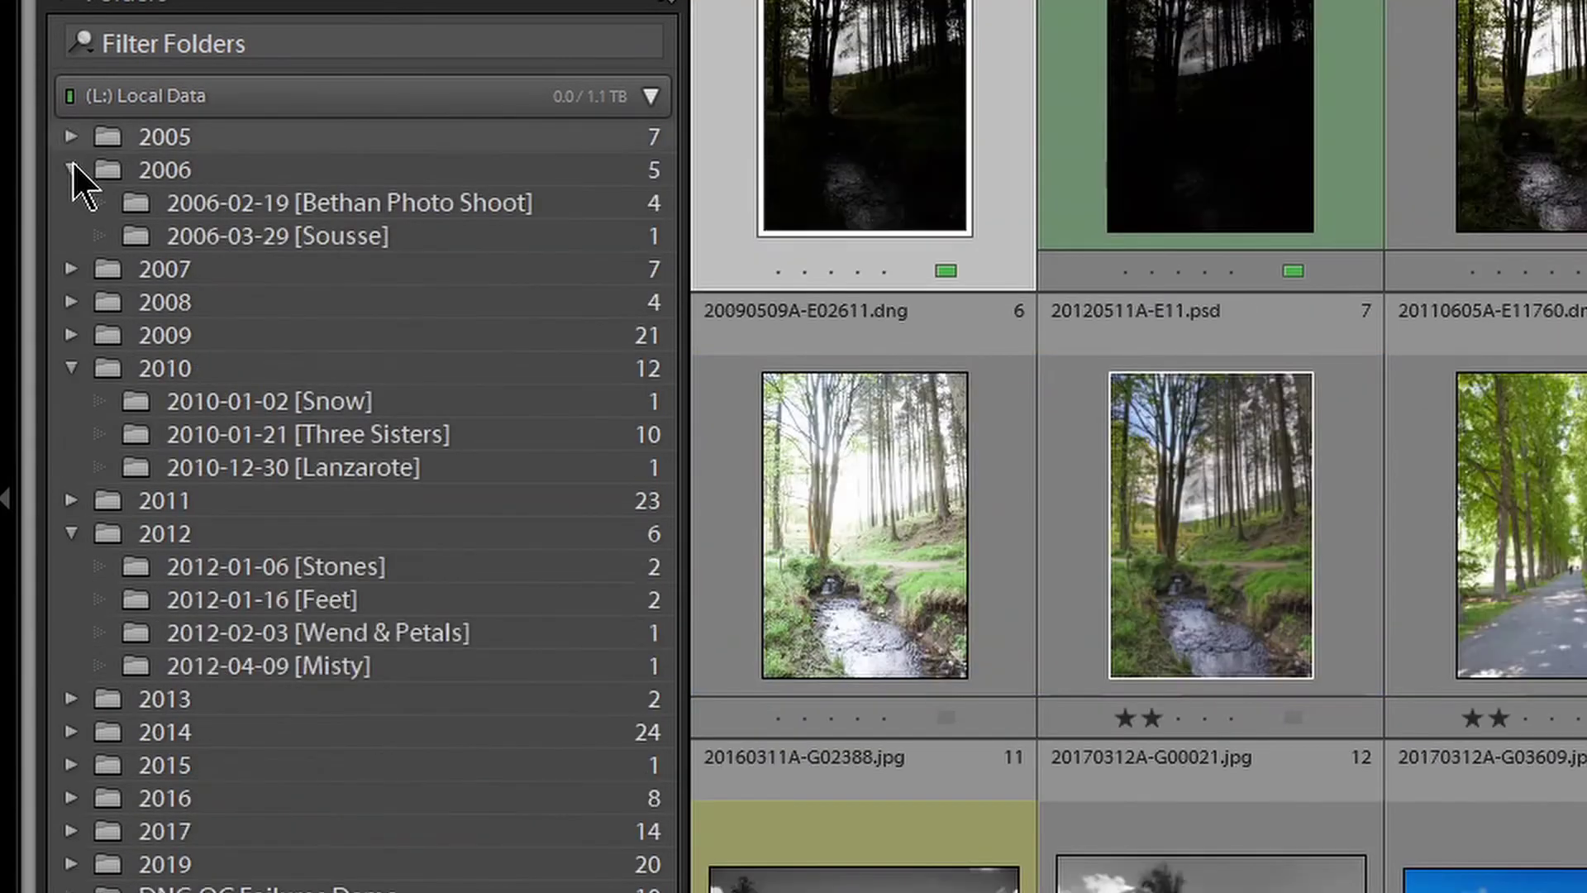
left_click(71, 170)
left_click(71, 302)
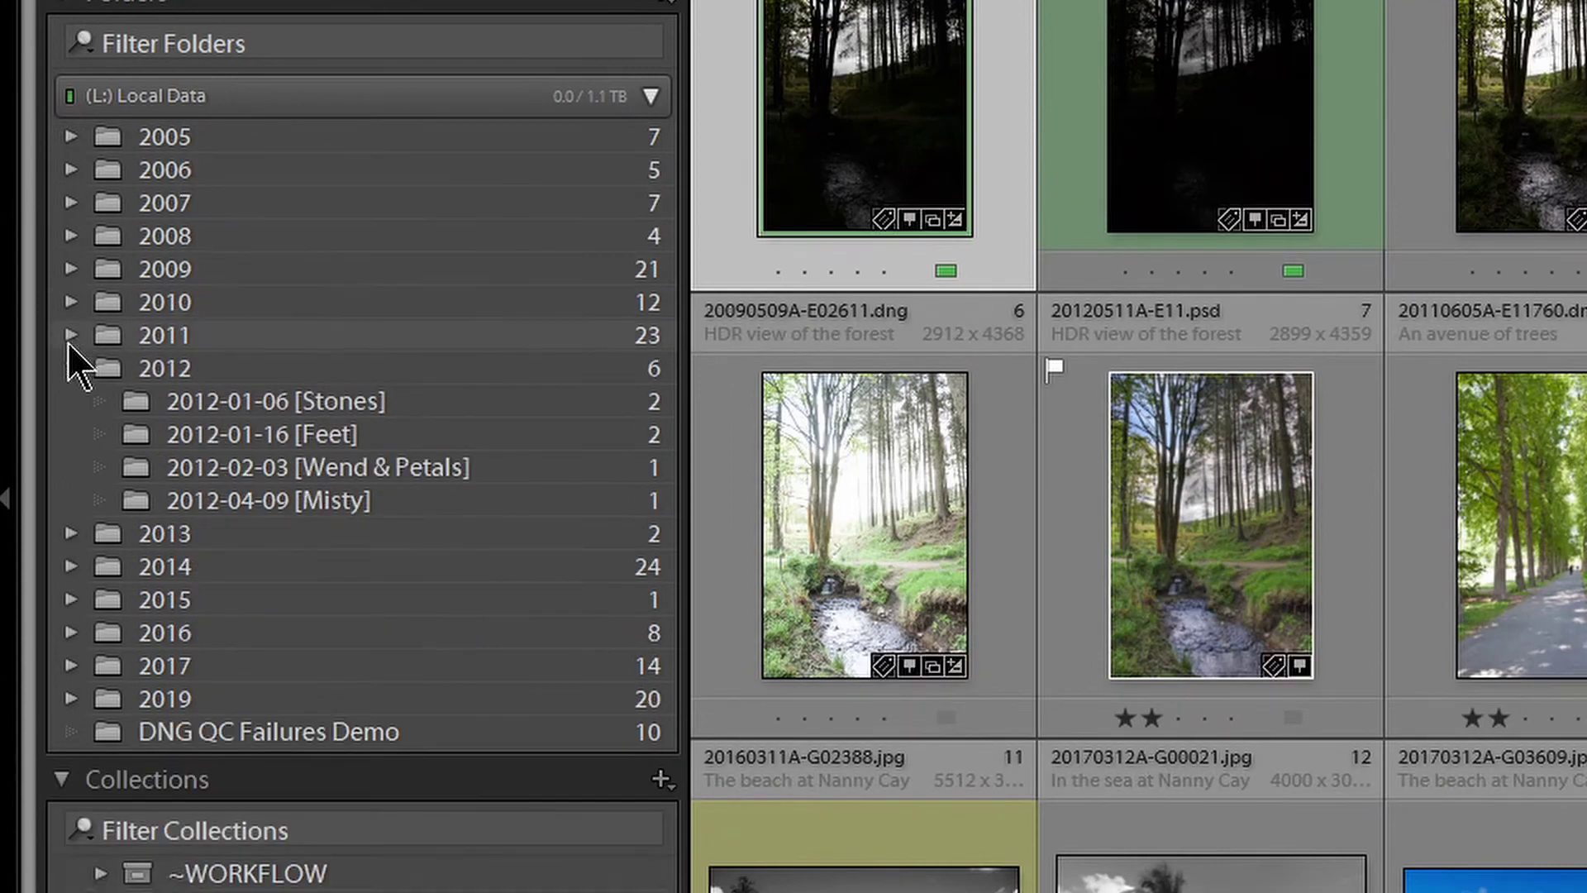
left_click(72, 368)
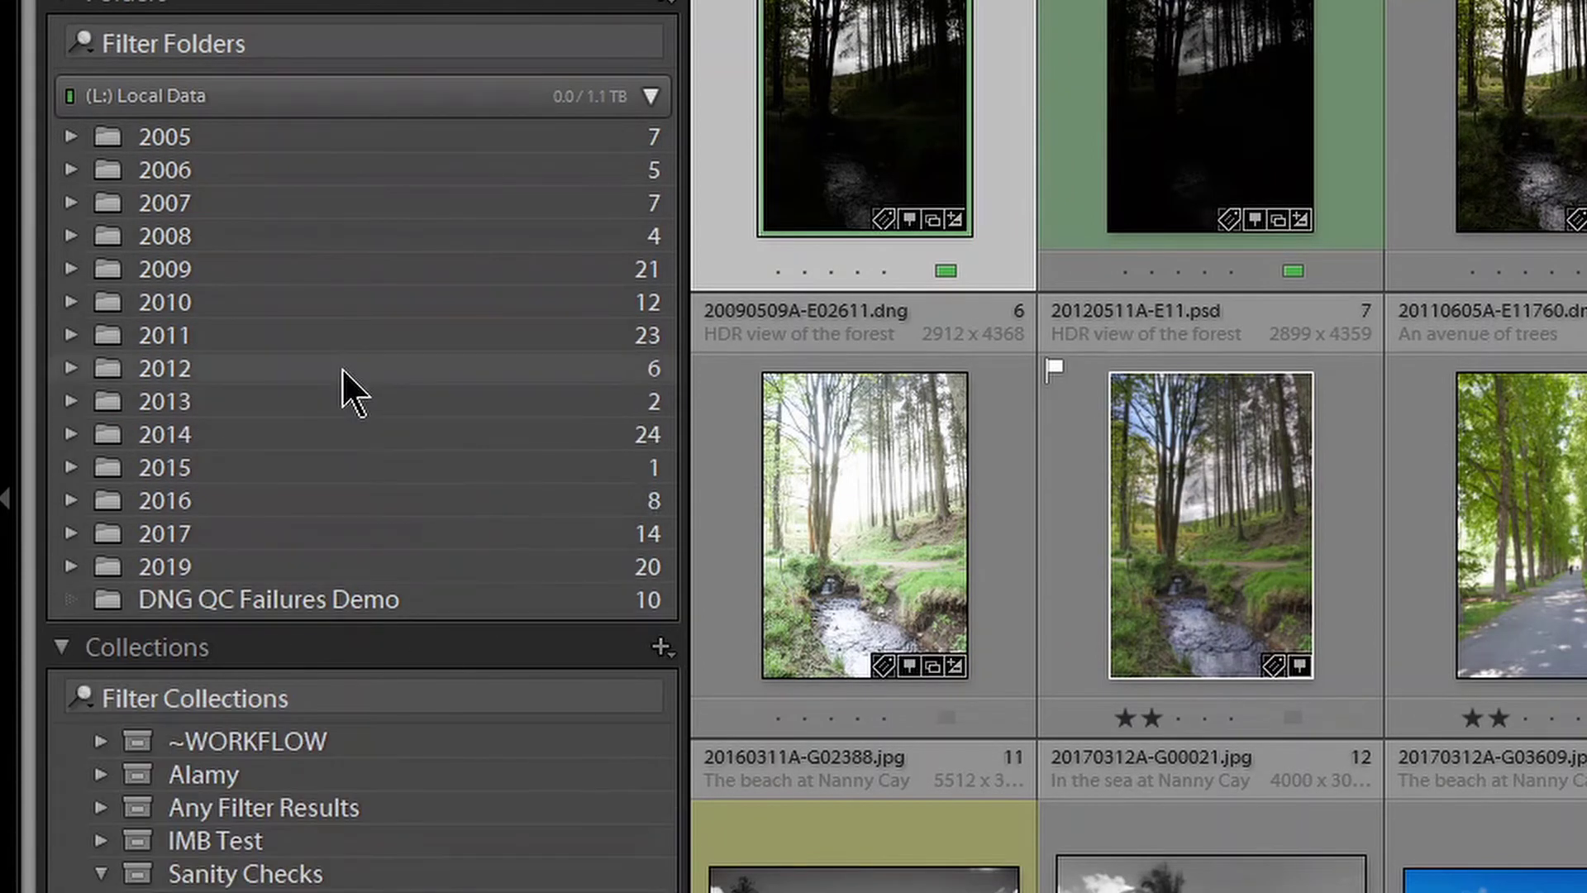